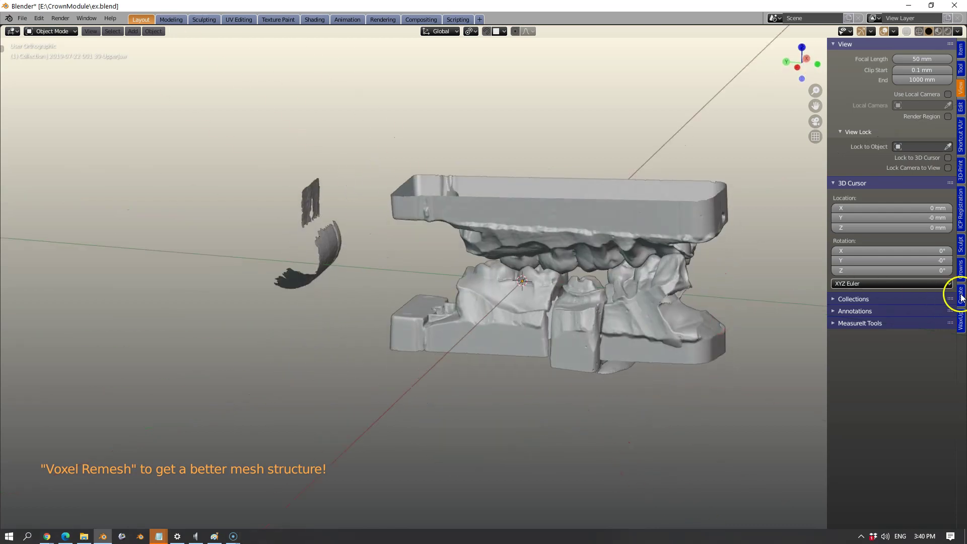
Delete the loose scan fragments floating beside the upper jaw model.
{"action": "left_click", "coordinate": [960, 271]}
{"action": "left_click", "coordinate": [501, 226]}
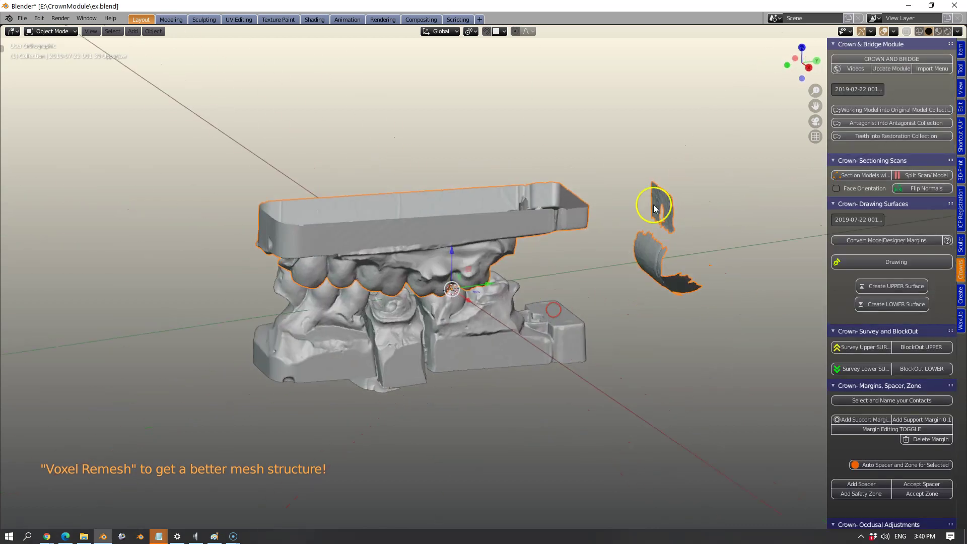
{"action": "middle_click_drag", "start_coordinate": [625, 224], "coordinate": [612, 215]}
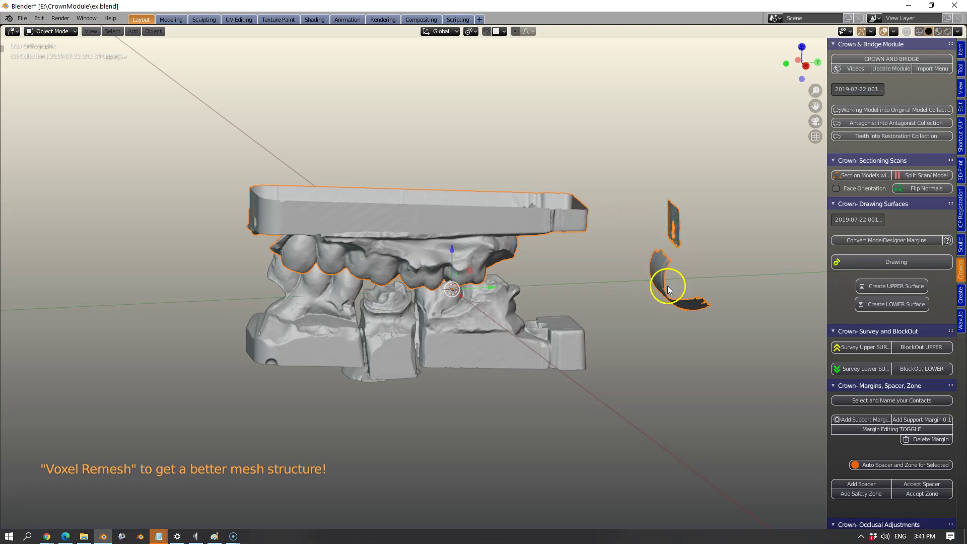
{"action": "key", "text": "Tab"}
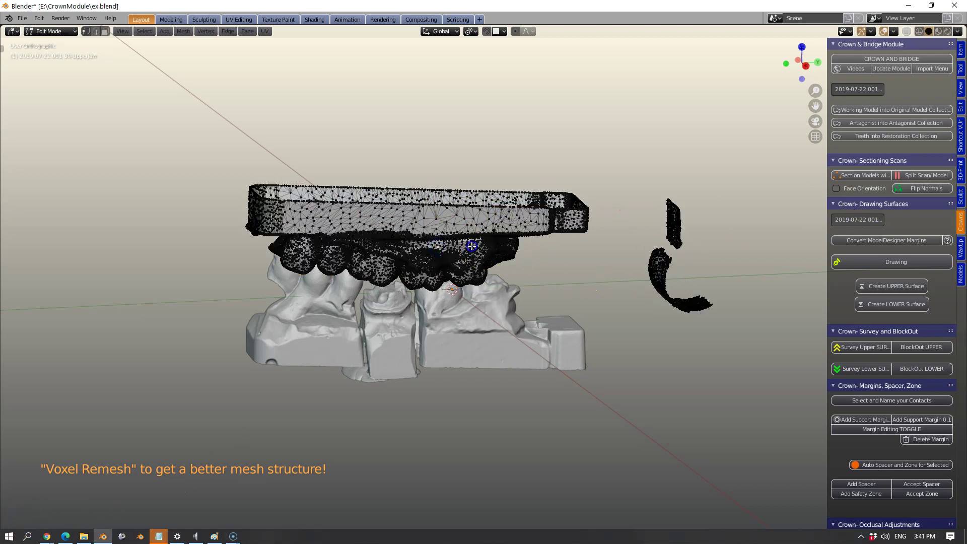
{"action": "left_click", "coordinate": [960, 274]}
{"action": "scroll", "coordinate": [941, 328], "scroll_direction": "down", "scroll_amount": 1}
{"action": "left_click", "coordinate": [941, 328]}
{"action": "left_click", "coordinate": [959, 300]}
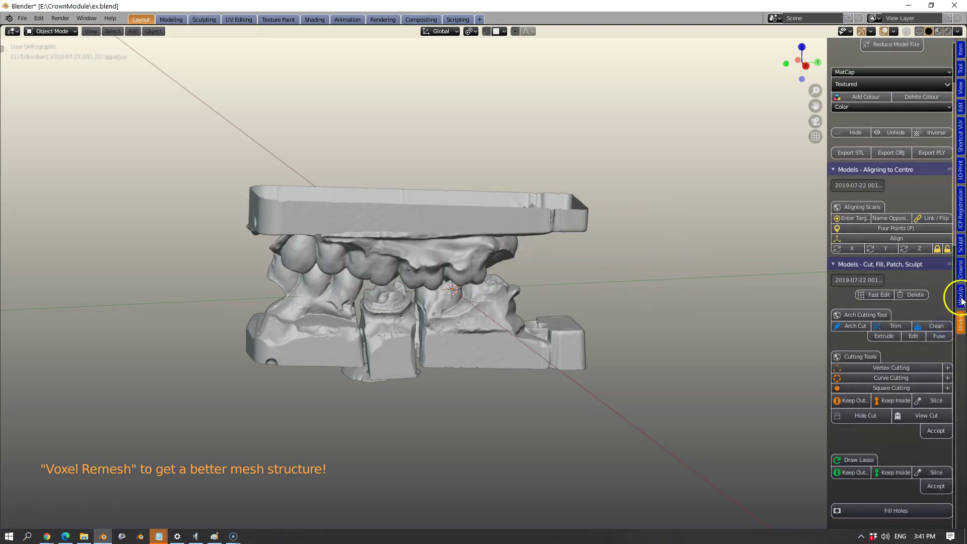
Move the upper jaw into the Antagonist Collection and the lower jaw into the Original Model Collection.
{"action": "left_click", "coordinate": [960, 271]}
{"action": "middle_click_drag", "start_coordinate": [428, 273], "coordinate": [600, 273]}
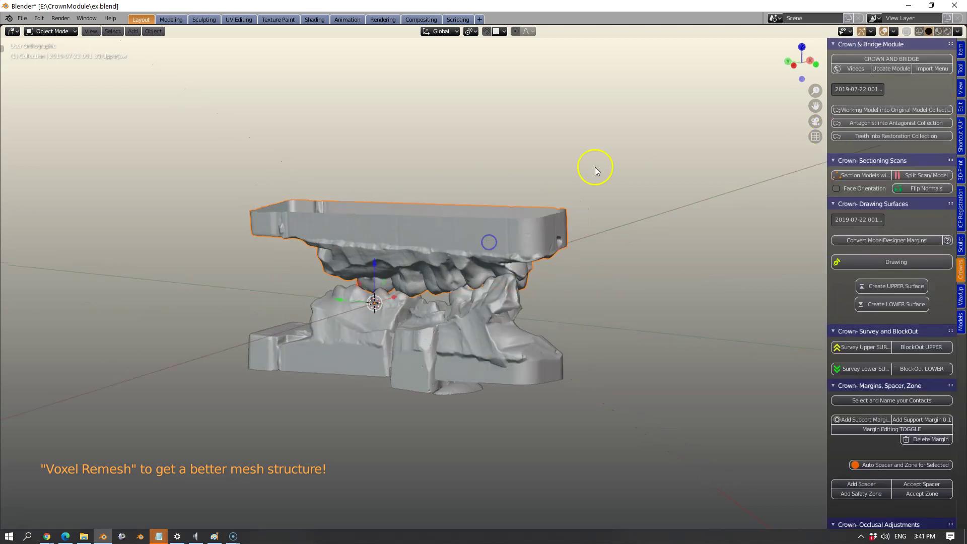
{"action": "left_click", "coordinate": [867, 124]}
{"action": "left_click", "coordinate": [462, 341]}
{"action": "middle_click_drag", "start_coordinate": [420, 336], "coordinate": [434, 344]}
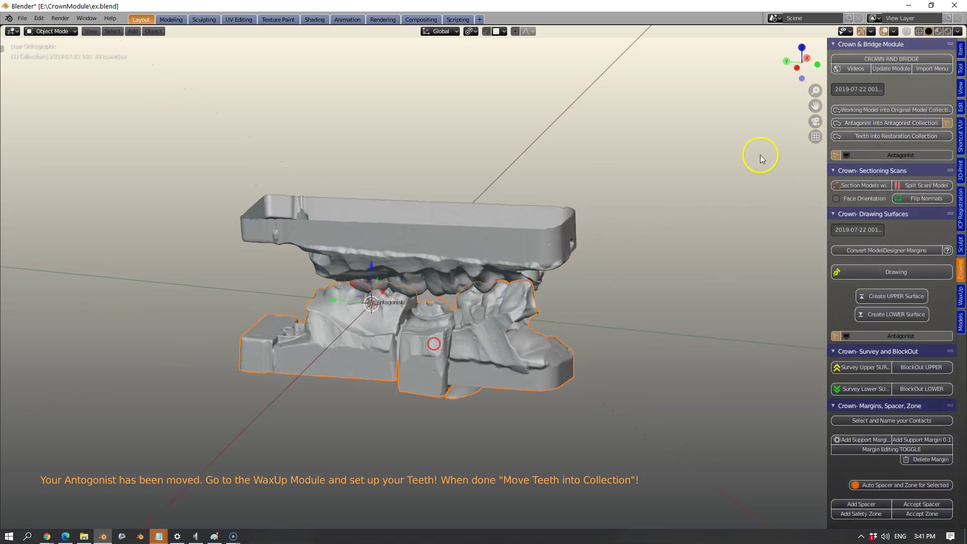
{"action": "left_click", "coordinate": [873, 111]}
Import a tooth library and keep only the molar chosen for the prepared die, selected for placement.
{"action": "left_click", "coordinate": [960, 296]}
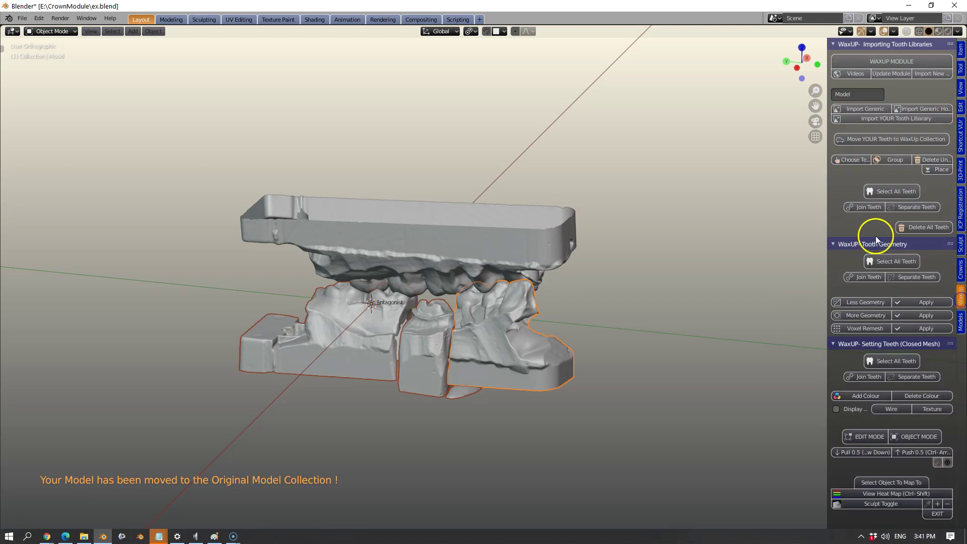
{"action": "middle_click_drag", "start_coordinate": [698, 285], "coordinate": [572, 305]}
{"action": "left_click", "coordinate": [859, 161]}
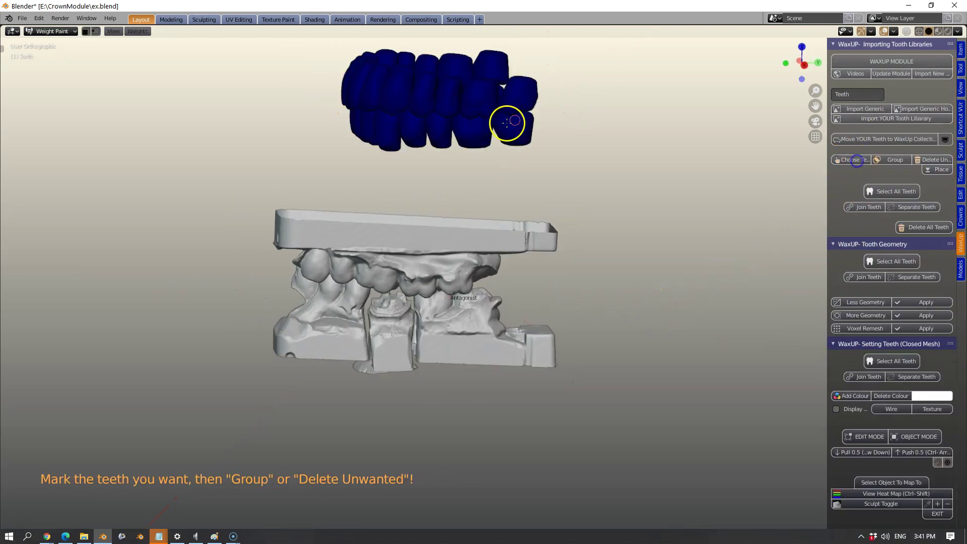
{"action": "left_click", "coordinate": [895, 160]}
{"action": "left_click", "coordinate": [892, 192]}
Lower the selected molar to the level of the lower arch and hide the antagonist.
{"action": "left_click_drag", "start_coordinate": [480, 93], "coordinate": [479, 279]}
{"action": "left_click", "coordinate": [960, 270]}
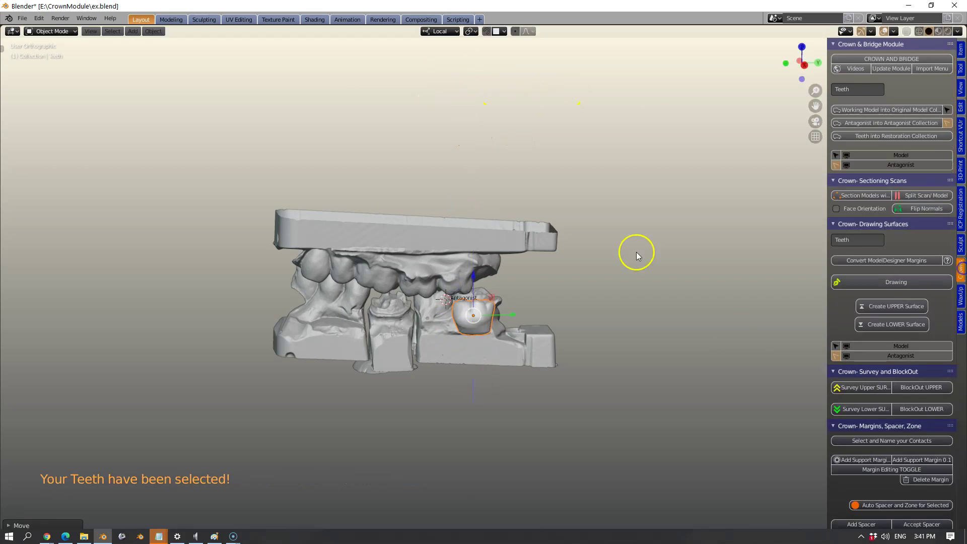
{"action": "left_click", "coordinate": [910, 165]}
Move the molar onto the prepared die, scale it to the gap between its neighbours, and raise it slightly.
{"action": "middle_click_drag", "start_coordinate": [490, 267], "coordinate": [579, 449]}
{"action": "scroll", "coordinate": [482, 368], "scroll_direction": "up", "scroll_amount": 6}
{"action": "key", "text": "g"}
{"action": "left_click", "coordinate": [372, 241]}
{"action": "left_click_drag", "start_coordinate": [441, 270], "coordinate": [445, 265]}
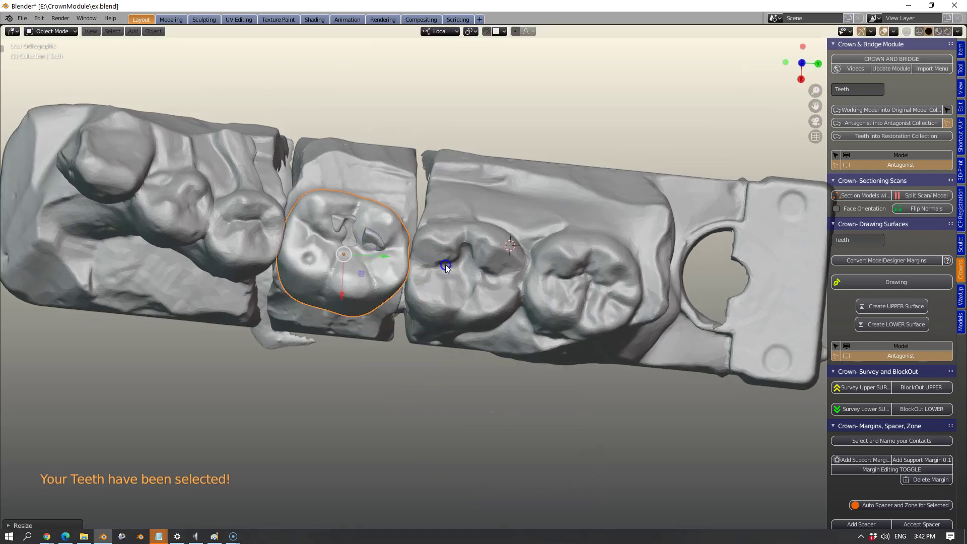
{"action": "middle_click_drag", "start_coordinate": [446, 264], "coordinate": [310, 233]}
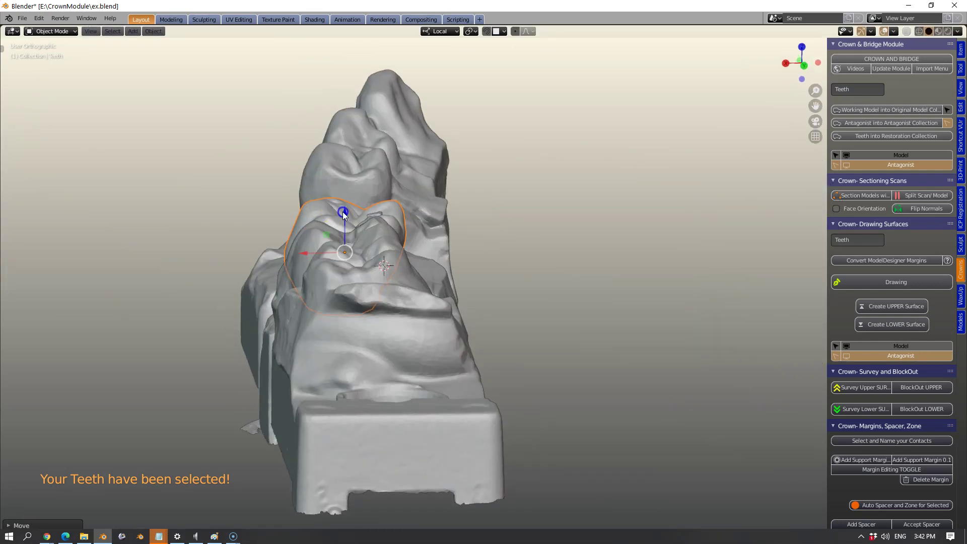
{"action": "left_click_drag", "start_coordinate": [343, 214], "coordinate": [343, 202]}
Rotate, scale and shift the molar in the side view so it lines up with the adjacent teeth.
{"action": "middle_click_drag", "start_coordinate": [343, 204], "coordinate": [406, 284]}
{"action": "key", "text": "r"}
{"action": "left_click", "coordinate": [451, 313]}
{"action": "key", "text": "s"}
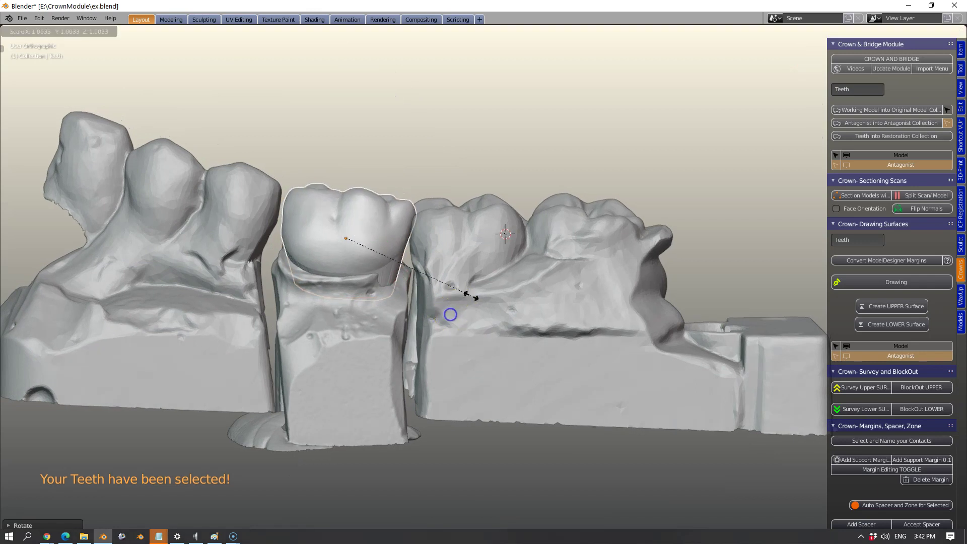
{"action": "left_click", "coordinate": [479, 301]}
{"action": "key", "text": "g"}
{"action": "left_click", "coordinate": [430, 278]}
{"action": "key", "text": "s"}
{"action": "left_click", "coordinate": [491, 300]}
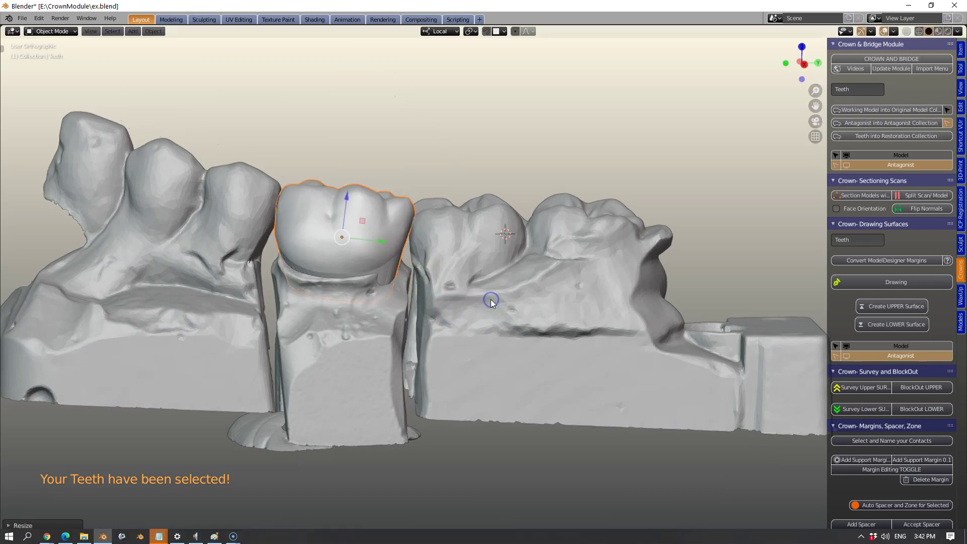
{"action": "key", "text": "r"}
{"action": "left_click", "coordinate": [486, 307]}
Fine-tune the molar's rotation, size and position from above, and move it into the Restoration Collection.
{"action": "middle_click_drag", "start_coordinate": [462, 286], "coordinate": [306, 371]}
{"action": "key", "text": "r"}
{"action": "left_click", "coordinate": [458, 271]}
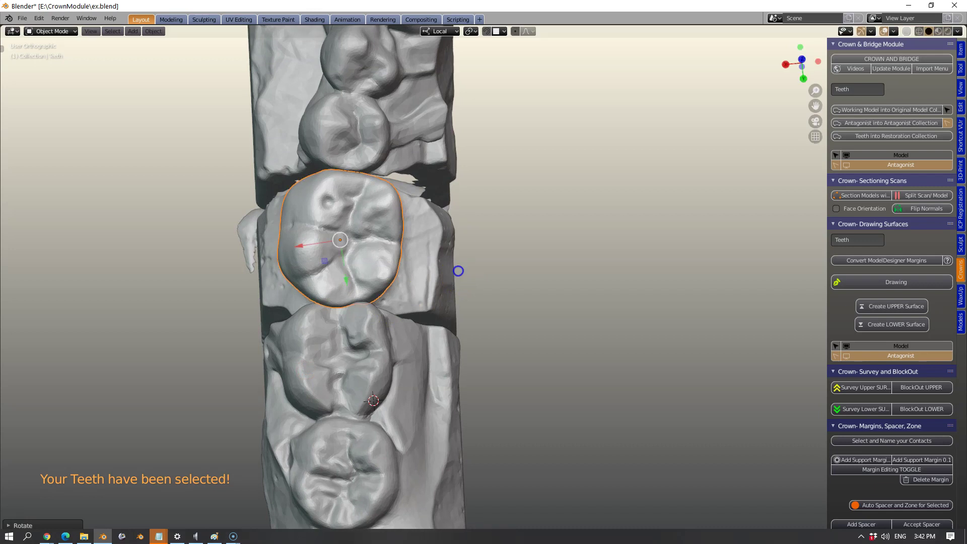
{"action": "key", "text": "s"}
{"action": "left_click", "coordinate": [456, 306]}
{"action": "key", "text": "g"}
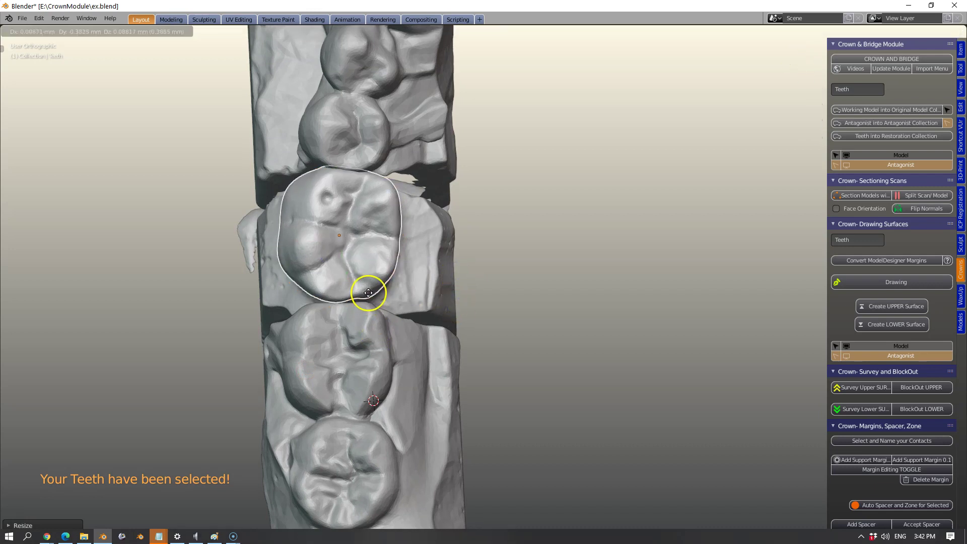
{"action": "left_click", "coordinate": [367, 292]}
{"action": "middle_click_drag", "start_coordinate": [368, 292], "coordinate": [524, 301]}
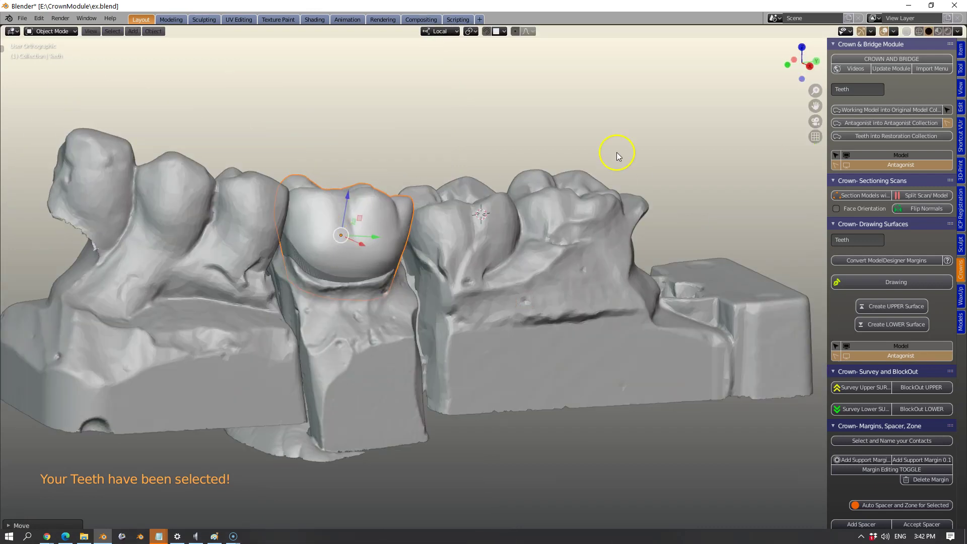
{"action": "left_click", "coordinate": [912, 135]}
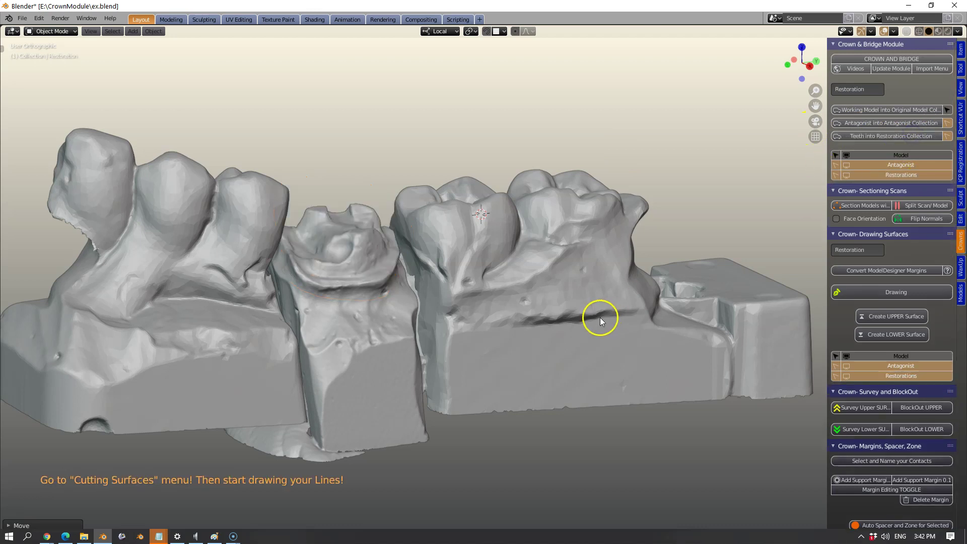
Start a margin drawing on the prepared die's buccal edge and place the first points toward the neighbouring molar.
{"action": "middle_click_drag", "start_coordinate": [600, 318], "coordinate": [583, 317]}
{"action": "scroll", "coordinate": [583, 318], "scroll_direction": "down", "scroll_amount": 1}
{"action": "scroll", "coordinate": [393, 311], "scroll_direction": "up", "scroll_amount": 3}
{"action": "middle_click_drag", "start_coordinate": [392, 311], "coordinate": [490, 313], "text": "shift"}
{"action": "left_click", "coordinate": [906, 192], "text": "ctrl"}
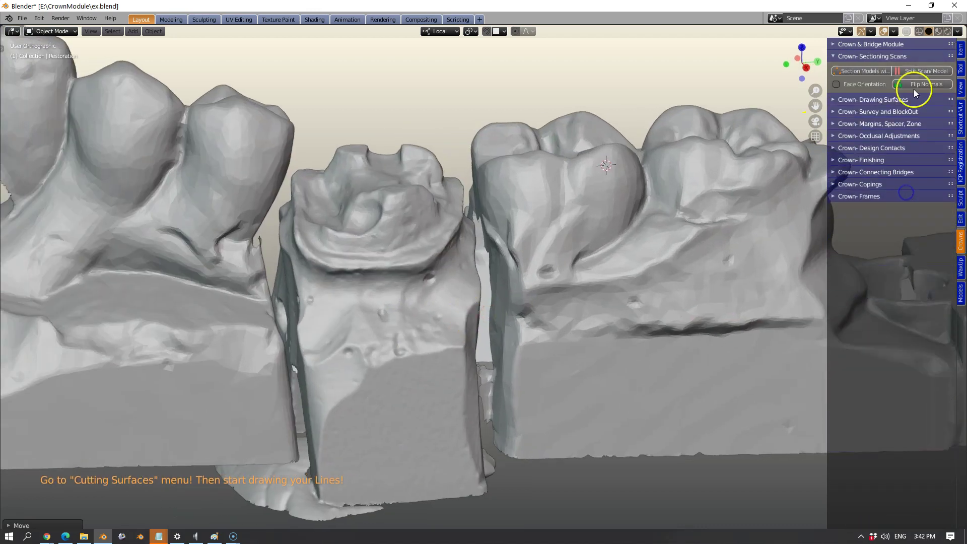
{"action": "left_click", "coordinate": [914, 97], "text": "ctrl"}
{"action": "scroll", "coordinate": [350, 260], "scroll_direction": "up", "scroll_amount": 2}
{"action": "left_click", "coordinate": [347, 261]}
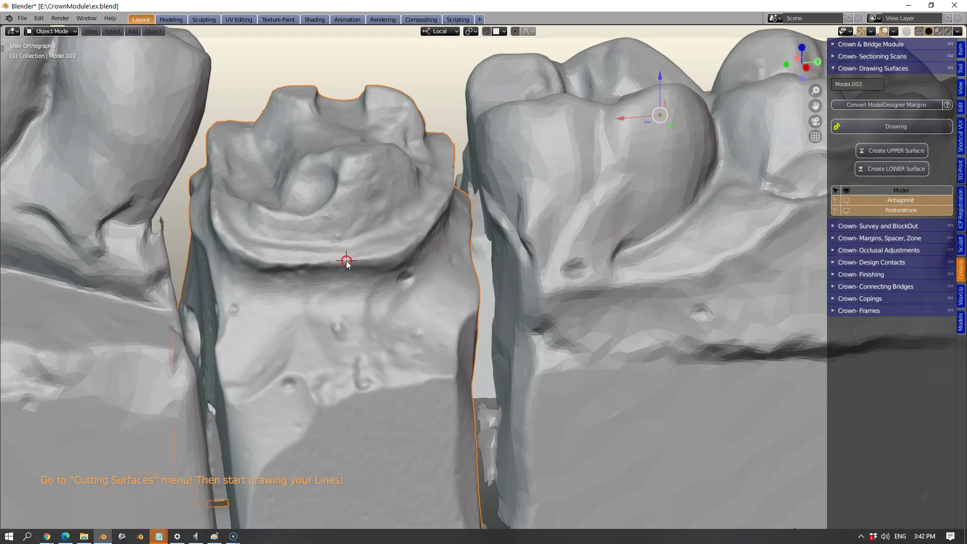
{"action": "left_click", "coordinate": [896, 125]}
{"action": "key", "text": "e"}
{"action": "left_click", "coordinate": [398, 252]}
{"action": "key", "text": "e"}
{"action": "left_click", "coordinate": [424, 235]}
{"action": "key", "text": "e"}
{"action": "left_click", "coordinate": [449, 224]}
Extend the margin line around the die's distal side and along its lingual edge.
{"action": "middle_click_drag", "start_coordinate": [450, 224], "coordinate": [409, 245]}
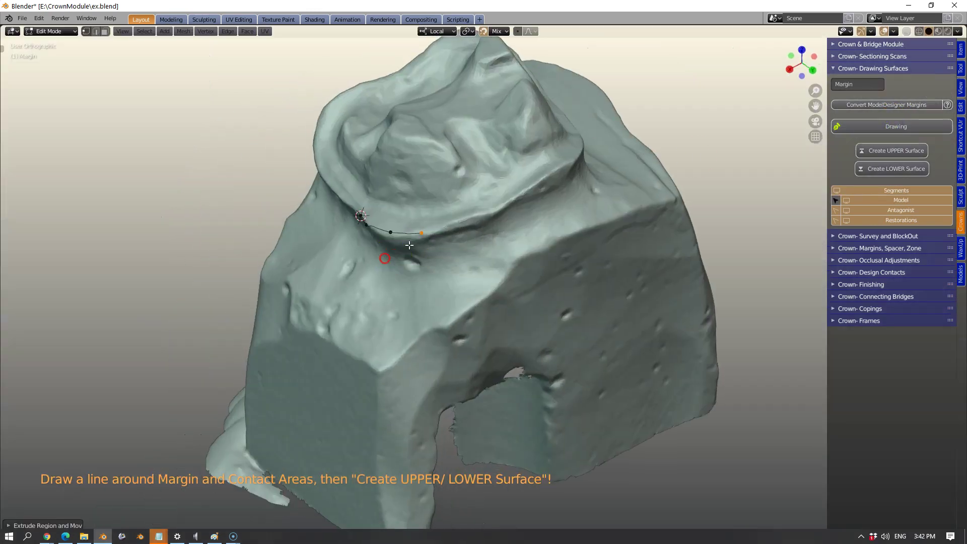
{"action": "left_click", "coordinate": [459, 222]}
{"action": "left_click", "coordinate": [490, 214]}
{"action": "middle_click_drag", "start_coordinate": [546, 178], "coordinate": [334, 320]}
{"action": "key", "text": "e"}
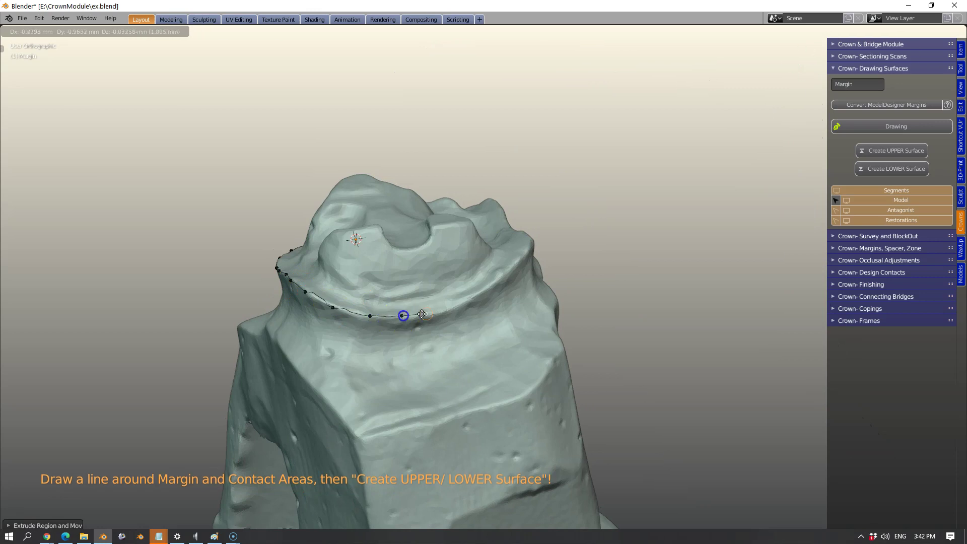
{"action": "left_click", "coordinate": [527, 250]}
Continue the margin line along the die's mesial edge and correct a misplaced point.
{"action": "middle_click_drag", "start_coordinate": [526, 250], "coordinate": [305, 336]}
{"action": "key", "text": "e"}
{"action": "left_click", "coordinate": [350, 326]}
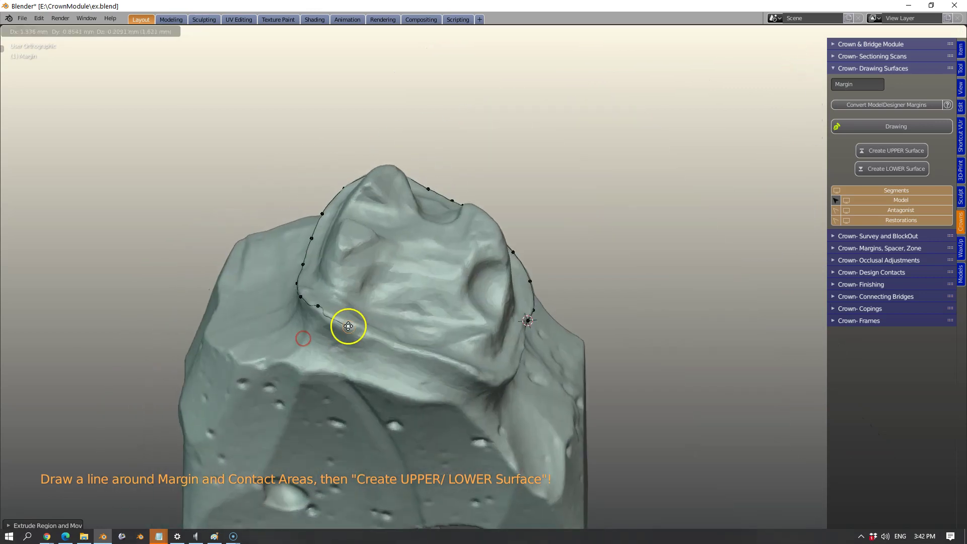
{"action": "key", "text": "e"}
{"action": "left_click", "coordinate": [395, 340]}
{"action": "key", "text": "e"}
{"action": "left_click", "coordinate": [445, 359]}
{"action": "left_click_drag", "start_coordinate": [318, 306], "coordinate": [324, 316]}
{"action": "left_click", "coordinate": [442, 359]}
Carry the margin line around the mesial buccal corner back to its starting point and close the loop.
{"action": "middle_click_drag", "start_coordinate": [441, 359], "coordinate": [352, 353]}
{"action": "key", "text": "e"}
{"action": "left_click", "coordinate": [456, 384]}
{"action": "key", "text": "e"}
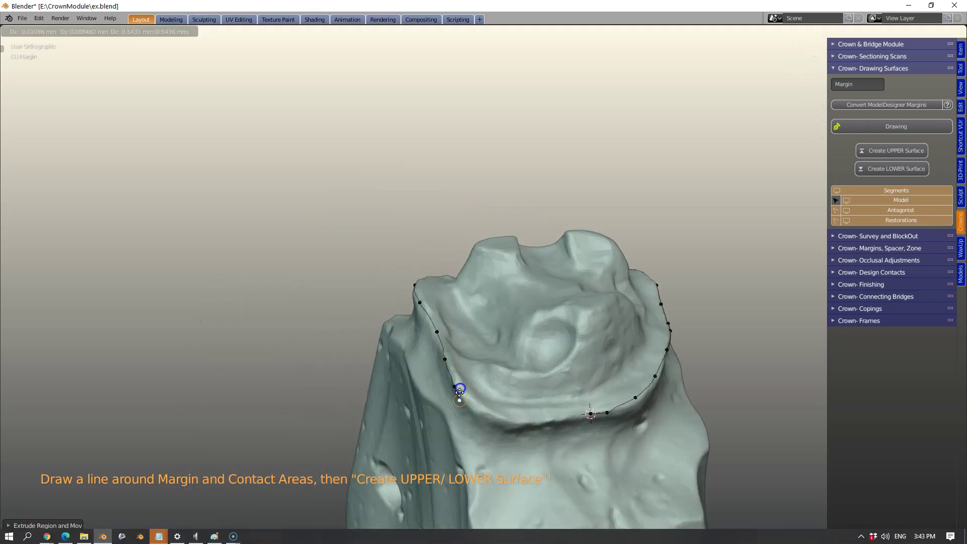
{"action": "left_click", "coordinate": [510, 424]}
{"action": "key", "text": "e"}
{"action": "left_click", "coordinate": [539, 422]}
{"action": "key", "text": "e"}
{"action": "left_click", "coordinate": [565, 417]}
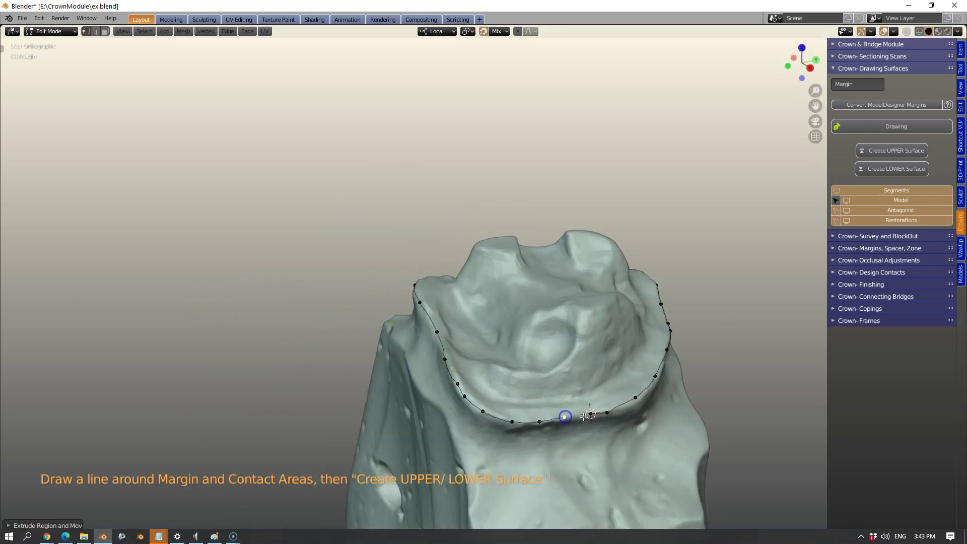
Reposition the margin points at the die's distal lingual corner to follow the preparation edge.
{"action": "middle_click_drag", "start_coordinate": [684, 420], "coordinate": [551, 414]}
{"action": "scroll", "coordinate": [661, 278], "scroll_direction": "up", "scroll_amount": 5}
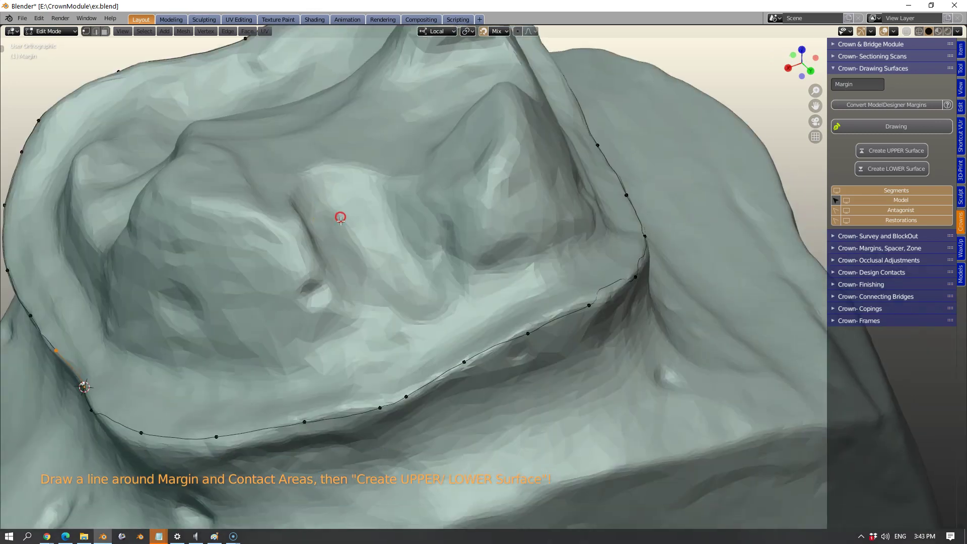
{"action": "left_click_drag", "start_coordinate": [662, 279], "coordinate": [660, 281]}
{"action": "left_click_drag", "start_coordinate": [618, 305], "coordinate": [631, 301]}
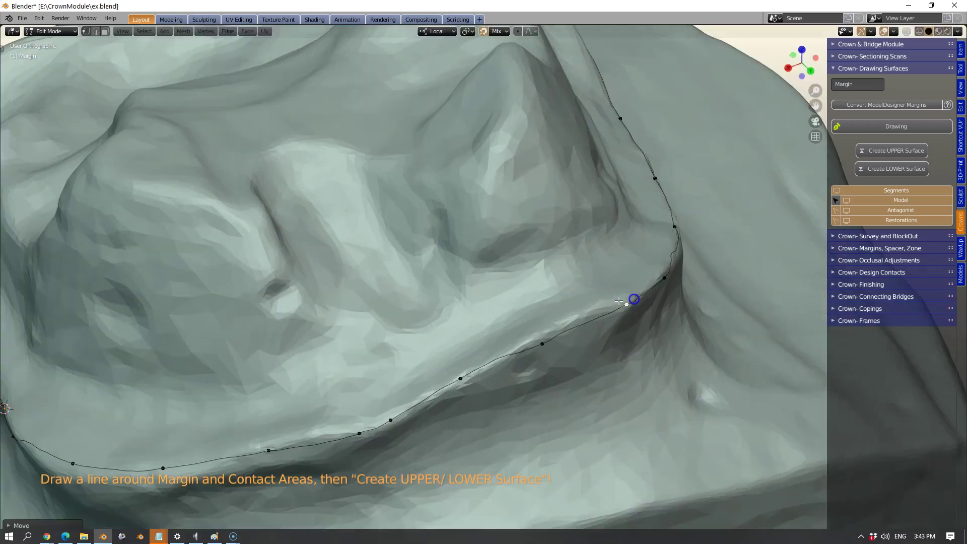
Create the lower surface from the closed margin line on the prepared die.
{"action": "scroll", "coordinate": [615, 301], "scroll_direction": "down", "scroll_amount": 5}
{"action": "middle_click_drag", "start_coordinate": [584, 301], "coordinate": [861, 86]}
{"action": "left_click", "coordinate": [896, 167]}
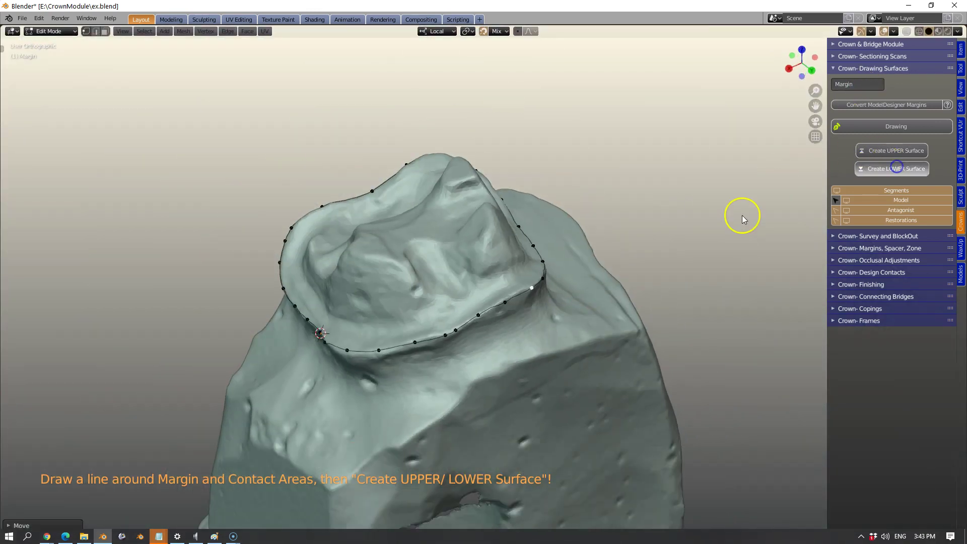
Start a contact outline on the molar next to the die and run it up the buccal side.
{"action": "scroll", "coordinate": [455, 293], "scroll_direction": "down", "scroll_amount": 5}
{"action": "middle_click_drag", "start_coordinate": [455, 293], "coordinate": [609, 292]}
{"action": "scroll", "coordinate": [554, 267], "scroll_direction": "up", "scroll_amount": 3}
{"action": "right_click", "coordinate": [574, 279], "text": "shift"}
{"action": "left_click", "coordinate": [868, 125]}
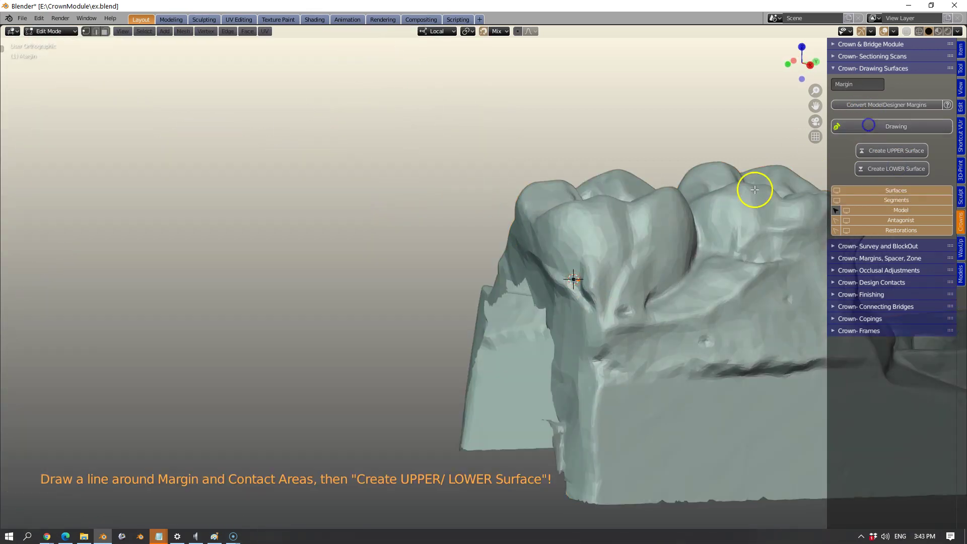
{"action": "left_click", "coordinate": [585, 259]}
{"action": "key", "text": "e"}
{"action": "left_click", "coordinate": [593, 231]}
{"action": "key", "text": "e"}
{"action": "left_click", "coordinate": [598, 207]}
Extend the molar's contact outline across the occlusal surface and over to the lingual side.
{"action": "middle_click_drag", "start_coordinate": [598, 206], "coordinate": [708, 298]}
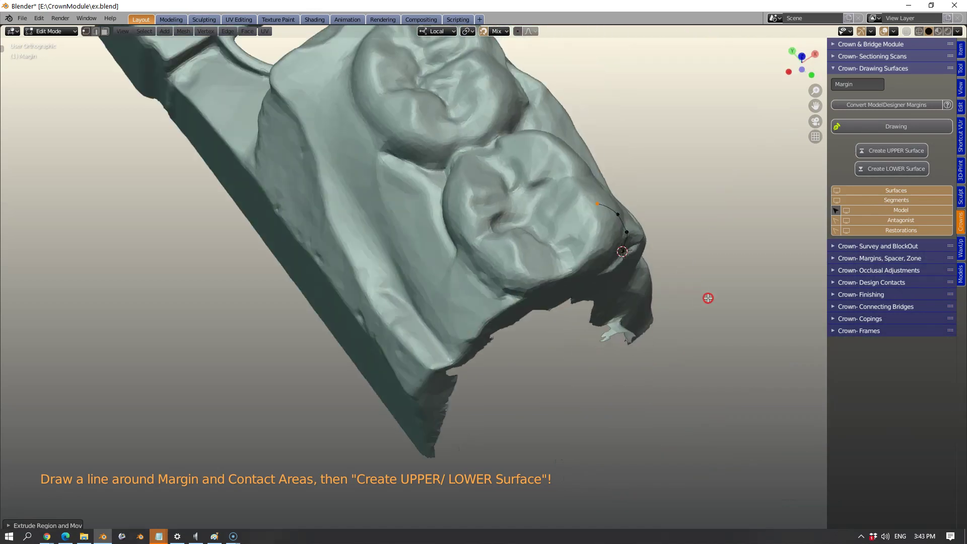
{"action": "key", "text": "e"}
{"action": "left_click", "coordinate": [565, 230]}
{"action": "key", "text": "e"}
{"action": "left_click", "coordinate": [533, 242]}
{"action": "key", "text": "e"}
{"action": "left_click", "coordinate": [506, 253]}
{"action": "middle_click_drag", "start_coordinate": [505, 252], "coordinate": [506, 213]}
{"action": "key", "text": "e"}
{"action": "left_click", "coordinate": [494, 269]}
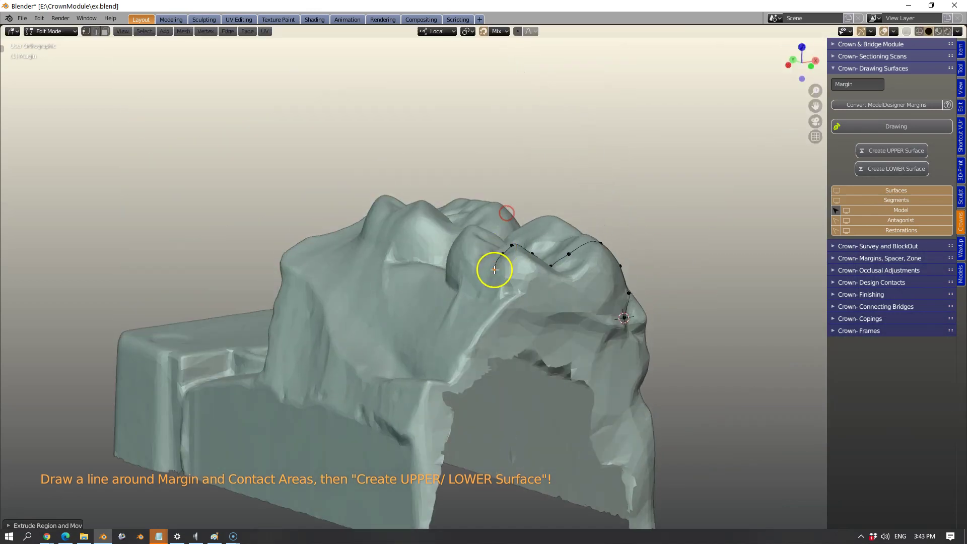
Finish the contact outline below the molar's mesial face and create its lower surface.
{"action": "left_click", "coordinate": [566, 290]}
{"action": "middle_click_drag", "start_coordinate": [598, 304], "coordinate": [611, 315]}
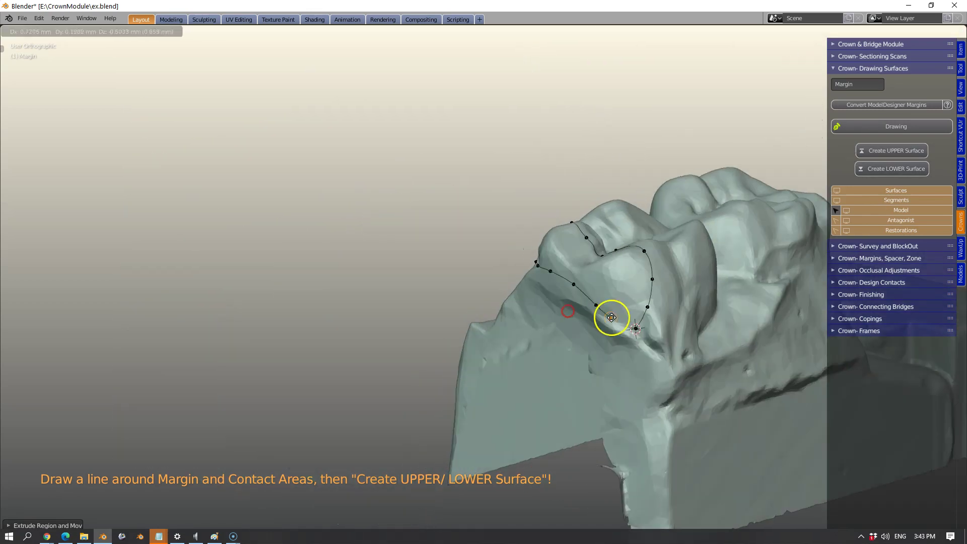
{"action": "left_click", "coordinate": [893, 168]}
Start a contact outline on the premolar next to the die and run it down the buccal face.
{"action": "middle_click_drag", "start_coordinate": [481, 247], "coordinate": [476, 306]}
{"action": "scroll", "coordinate": [393, 274], "scroll_direction": "up", "scroll_amount": 2}
{"action": "left_click", "coordinate": [396, 227]}
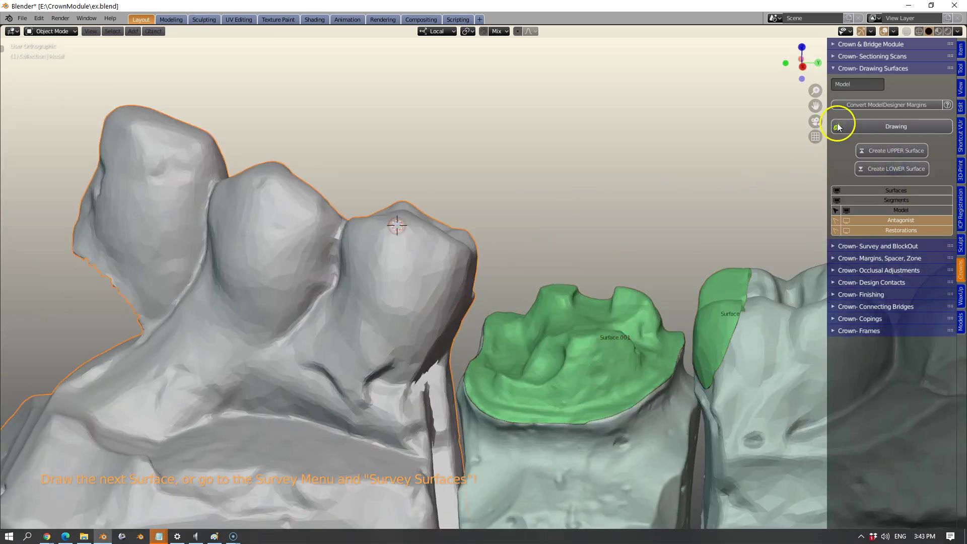
{"action": "left_click", "coordinate": [837, 127]}
{"action": "left_click", "coordinate": [405, 252]}
{"action": "left_click", "coordinate": [407, 280]}
{"action": "left_click", "coordinate": [412, 316]}
{"action": "left_click", "coordinate": [415, 346]}
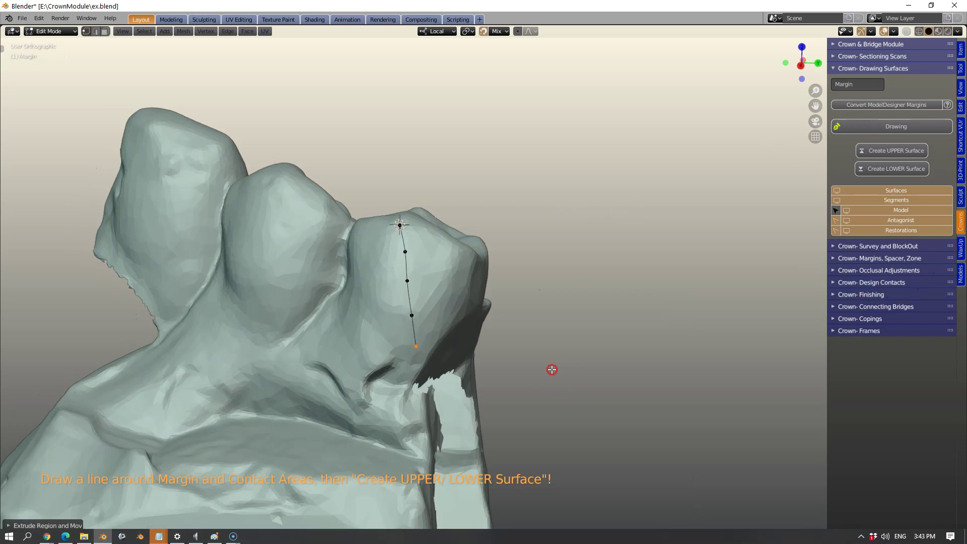
Extend the premolar's contact outline below the face toward the die and up the lingual side.
{"action": "middle_click_drag", "start_coordinate": [552, 369], "coordinate": [473, 346]}
{"action": "left_click", "coordinate": [423, 358]}
{"action": "left_click", "coordinate": [434, 367]}
{"action": "left_click", "coordinate": [464, 372]}
{"action": "left_click", "coordinate": [486, 372]}
{"action": "middle_click_drag", "start_coordinate": [579, 365], "coordinate": [502, 382]}
{"action": "key", "text": "e"}
{"action": "middle_click_drag", "start_coordinate": [576, 262], "coordinate": [598, 274]}
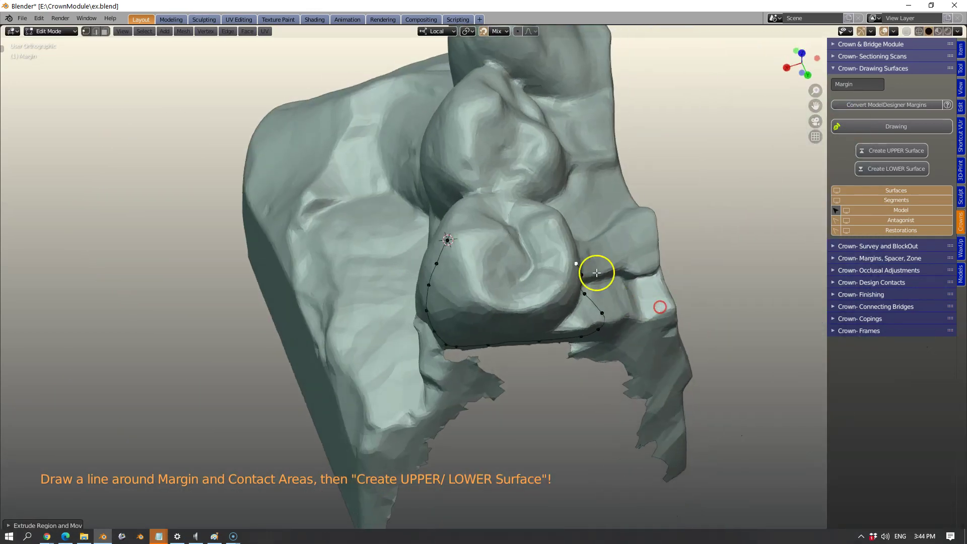
Extend the premolar's contact outline across the occlusal surface, close it at its starting point and create its lower surface.
{"action": "left_click", "coordinate": [525, 255]}
{"action": "key", "text": "e"}
{"action": "left_click", "coordinate": [512, 250]}
{"action": "key", "text": "e"}
{"action": "left_click", "coordinate": [489, 243]}
{"action": "key", "text": "e"}
{"action": "left_click", "coordinate": [467, 238]}
{"action": "left_click", "coordinate": [437, 241], "text": "shift"}
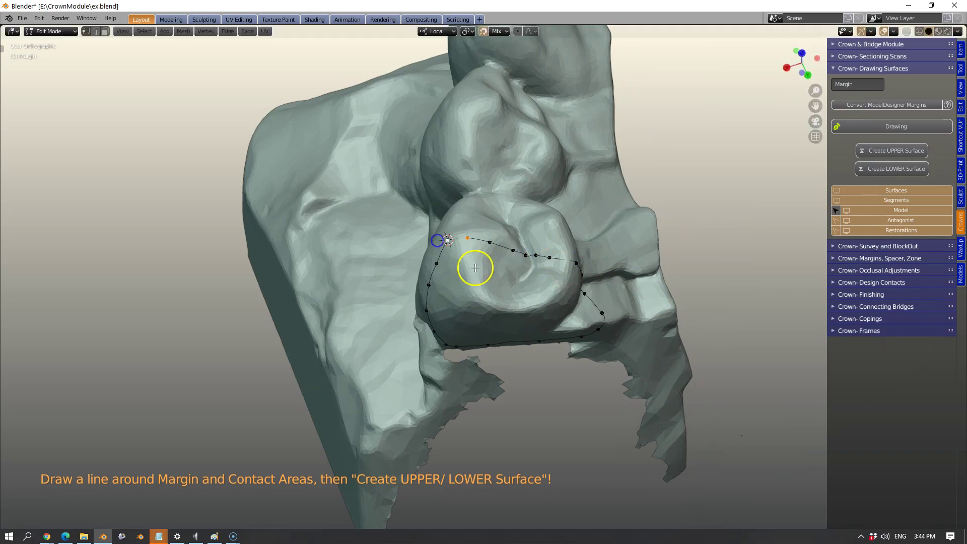
{"action": "left_click", "coordinate": [874, 169]}
Select the two contact surfaces together with the die's margin surface and survey them as lower surfaces.
{"action": "scroll", "coordinate": [576, 303], "scroll_direction": "down", "scroll_amount": 4}
{"action": "middle_click_drag", "start_coordinate": [575, 304], "coordinate": [608, 105]}
{"action": "scroll", "coordinate": [633, 241], "scroll_direction": "up", "scroll_amount": 4}
{"action": "left_click", "coordinate": [895, 246], "text": "ctrl"}
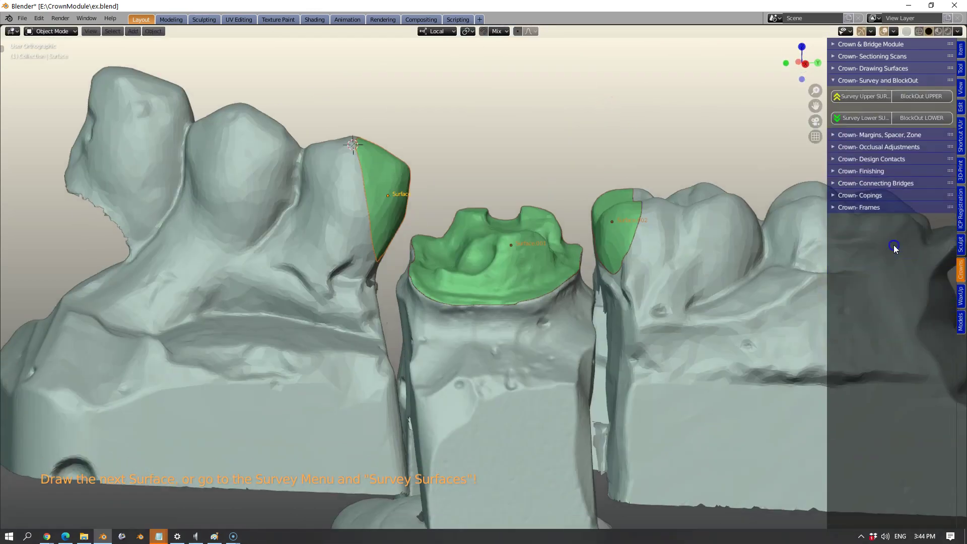
{"action": "middle_click_drag", "start_coordinate": [524, 250], "coordinate": [524, 260]}
{"action": "left_click", "coordinate": [374, 169]}
{"action": "left_click", "coordinate": [378, 187], "text": "shift"}
{"action": "left_click", "coordinate": [459, 230], "text": "shift"}
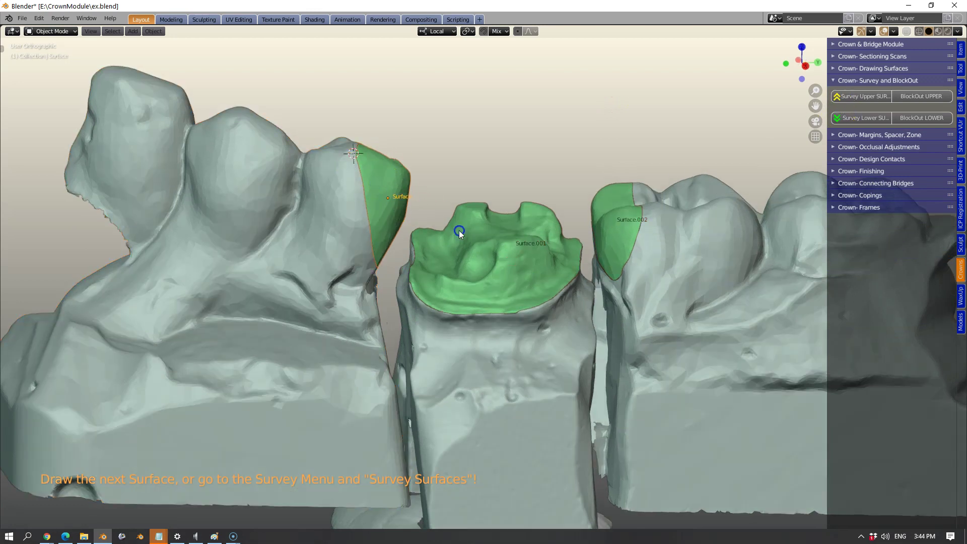
{"action": "left_click", "coordinate": [865, 117]}
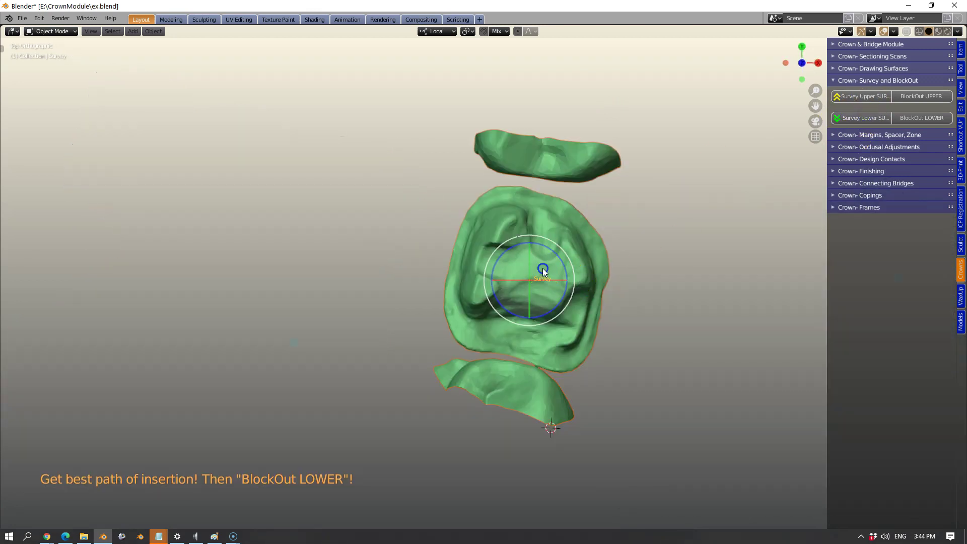
Tilt the surveyed surfaces slightly to the best path of insertion and block them out as lower surfaces.
{"action": "left_click_drag", "start_coordinate": [533, 273], "coordinate": [535, 272]}
{"action": "scroll", "coordinate": [534, 272], "scroll_direction": "up", "scroll_amount": 1}
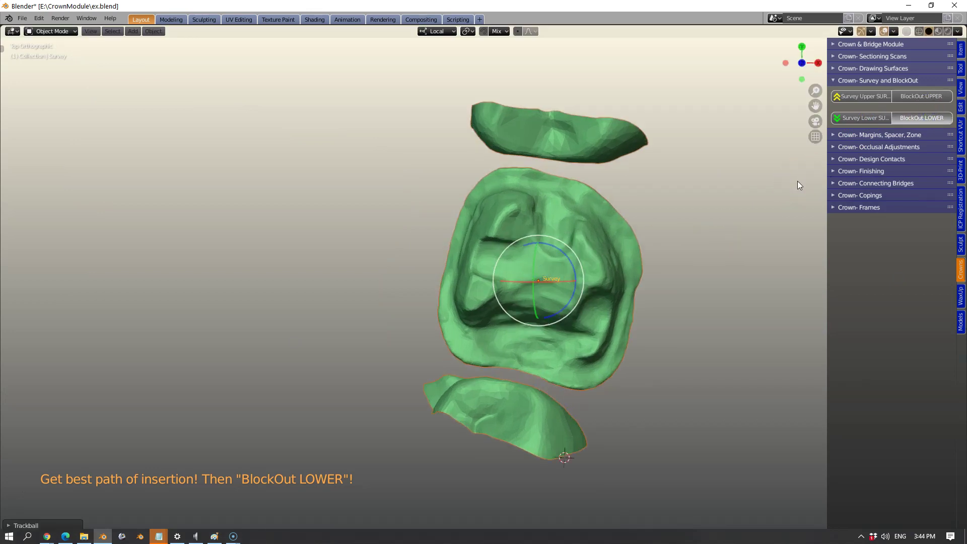
{"action": "middle_click_drag", "start_coordinate": [666, 298], "coordinate": [521, 246]}
Name the blue blocked-out surfaces on the premolar and the molar as contacts.
{"action": "left_click", "coordinate": [880, 134], "text": "ctrl"}
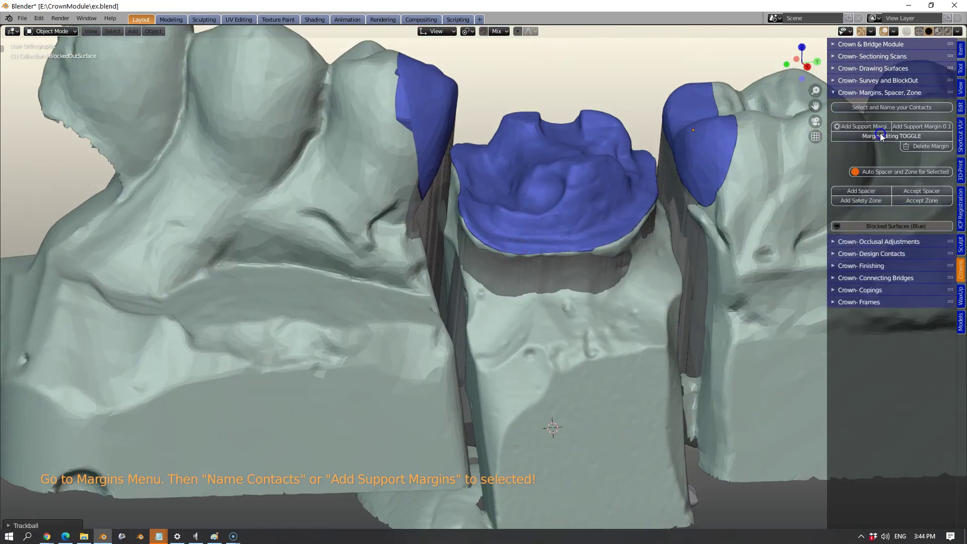
{"action": "left_click", "coordinate": [585, 180]}
{"action": "middle_click_drag", "start_coordinate": [585, 181], "coordinate": [580, 254]}
{"action": "left_click", "coordinate": [422, 167]}
{"action": "left_click", "coordinate": [422, 170]}
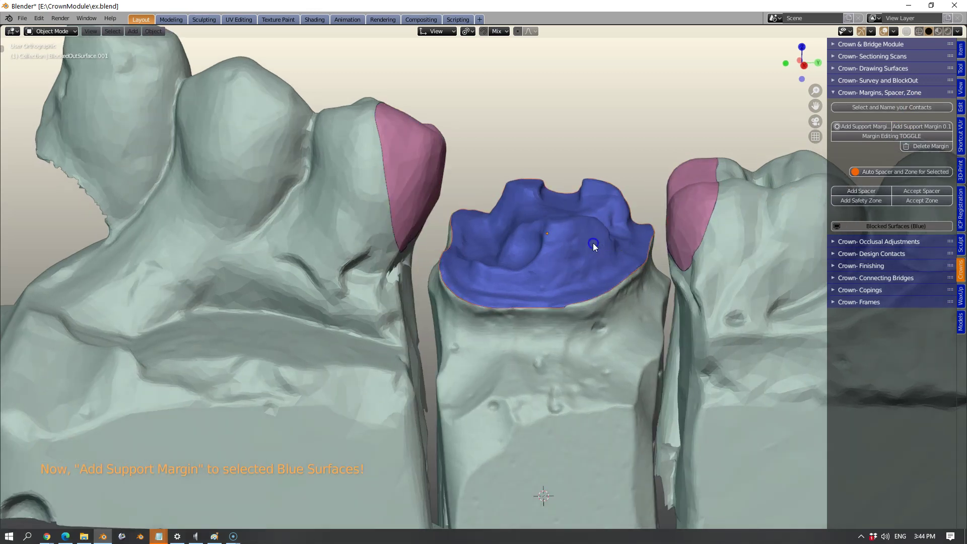
Add a 0.1 support margin to the die's blue surface and generate its spacer and safety zone automatically.
{"action": "left_click", "coordinate": [601, 246]}
{"action": "left_click", "coordinate": [914, 128]}
{"action": "middle_click_drag", "start_coordinate": [727, 239], "coordinate": [690, 236]}
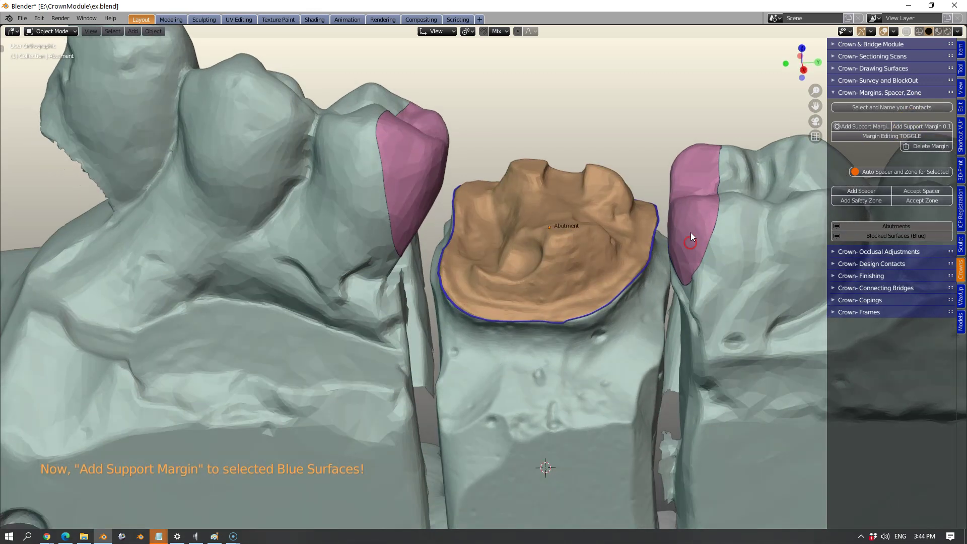
{"action": "left_click", "coordinate": [909, 172]}
{"action": "middle_click_drag", "start_coordinate": [639, 292], "coordinate": [645, 269]}
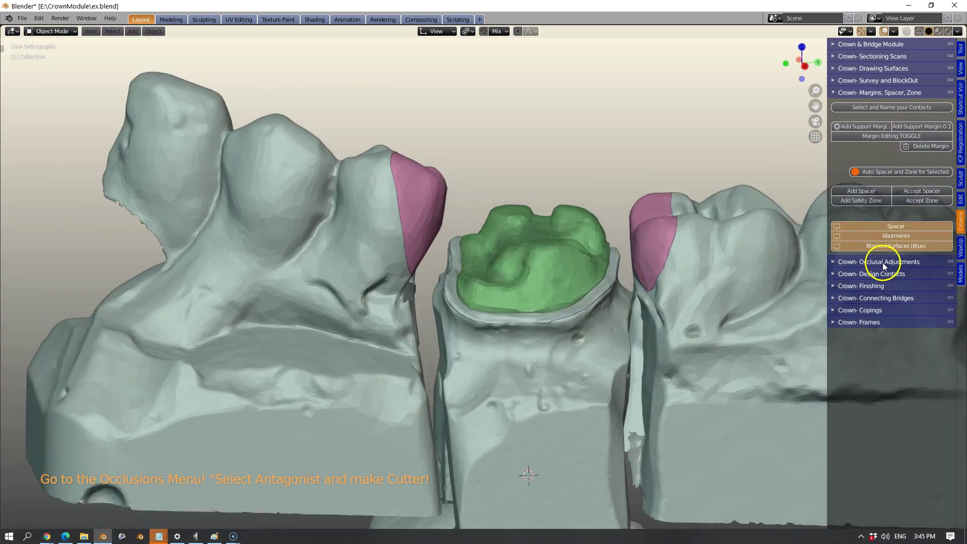
Select the antagonist model, make it the occlusal cutter and apply its offset.
{"action": "left_click", "coordinate": [882, 261]}
{"action": "left_click", "coordinate": [851, 92]}
{"action": "middle_click_drag", "start_coordinate": [702, 237], "coordinate": [712, 216]}
{"action": "left_click", "coordinate": [836, 120]}
{"action": "scroll", "coordinate": [654, 205], "scroll_direction": "down", "scroll_amount": 4}
{"action": "middle_click_drag", "start_coordinate": [649, 206], "coordinate": [648, 209]}
{"action": "left_click", "coordinate": [588, 180]}
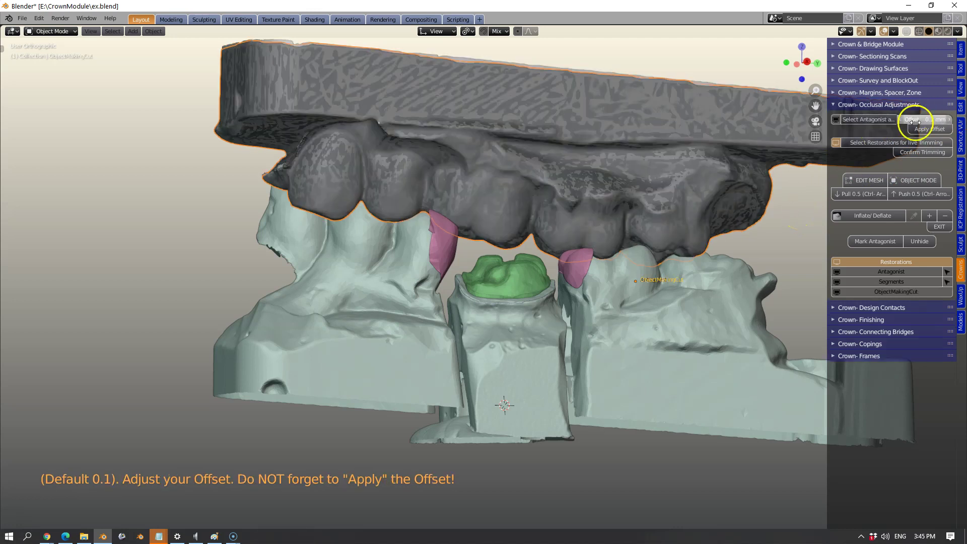
{"action": "left_click", "coordinate": [621, 245]}
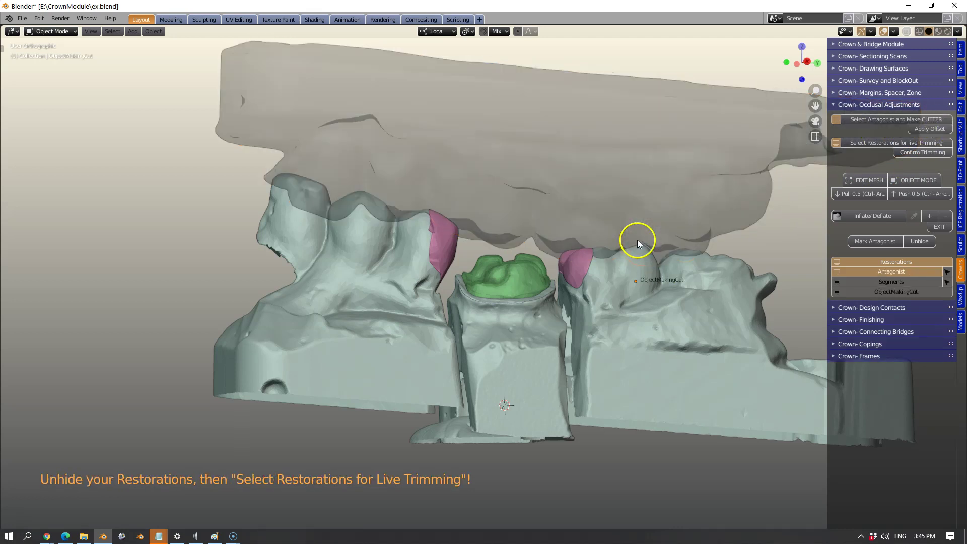
Unhide the restoration and set the crown for live trimming against the antagonist cutter.
{"action": "left_click", "coordinate": [836, 143]}
{"action": "middle_click_drag", "start_coordinate": [538, 277], "coordinate": [536, 259]}
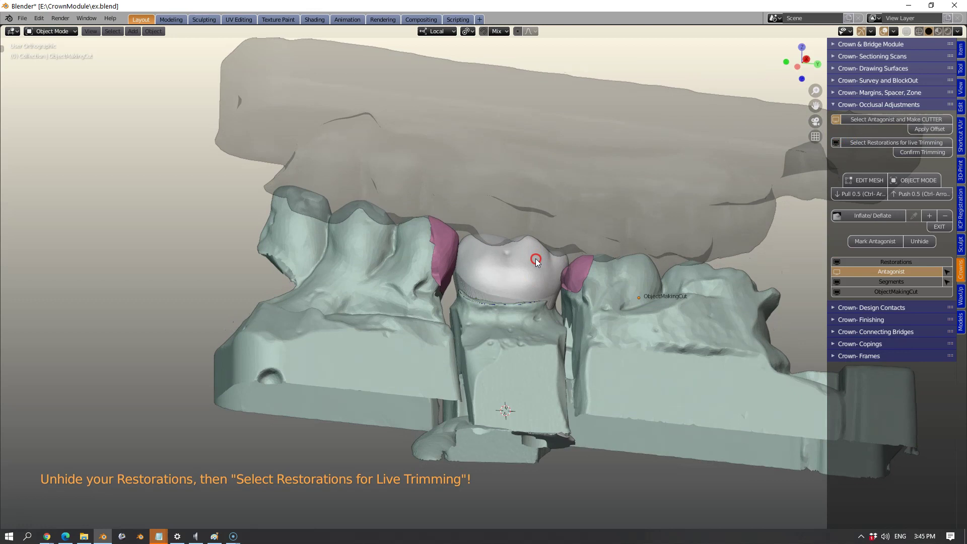
{"action": "right_click", "coordinate": [531, 260]}
{"action": "scroll", "coordinate": [576, 261], "scroll_direction": "up", "scroll_amount": 1}
{"action": "left_click", "coordinate": [857, 145]}
{"action": "middle_click_drag", "start_coordinate": [600, 287], "coordinate": [536, 314]}
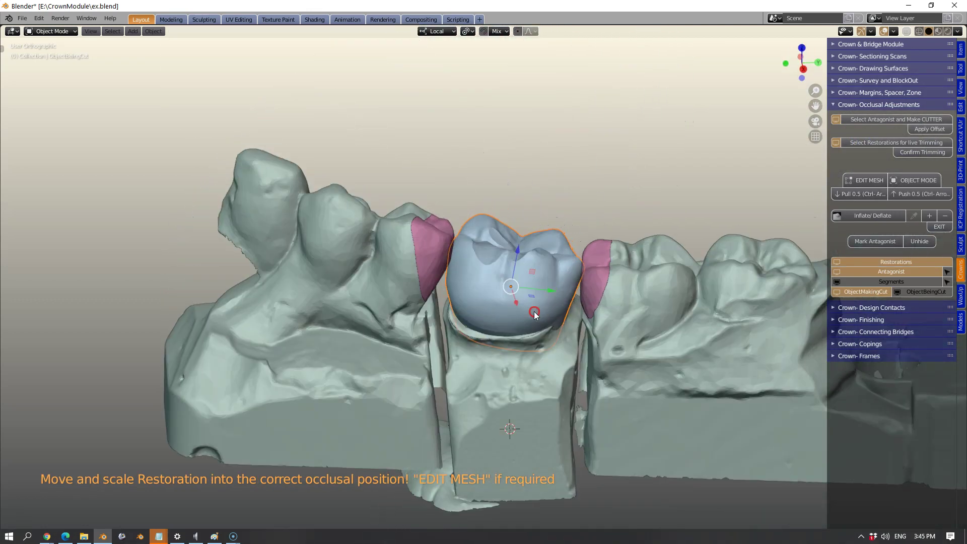
Move the crown slightly down along its vertical axis toward the die.
{"action": "scroll", "coordinate": [517, 277], "scroll_direction": "up", "scroll_amount": 1}
{"action": "left_click_drag", "start_coordinate": [523, 251], "coordinate": [522, 255]}
{"action": "middle_click_drag", "start_coordinate": [523, 255], "coordinate": [427, 349]}
{"action": "middle_click_drag", "start_coordinate": [458, 313], "coordinate": [560, 227]}
Edit the crown's mesh and stretch its lower edge over the die's margin on the buccal side.
{"action": "left_click", "coordinate": [862, 181]}
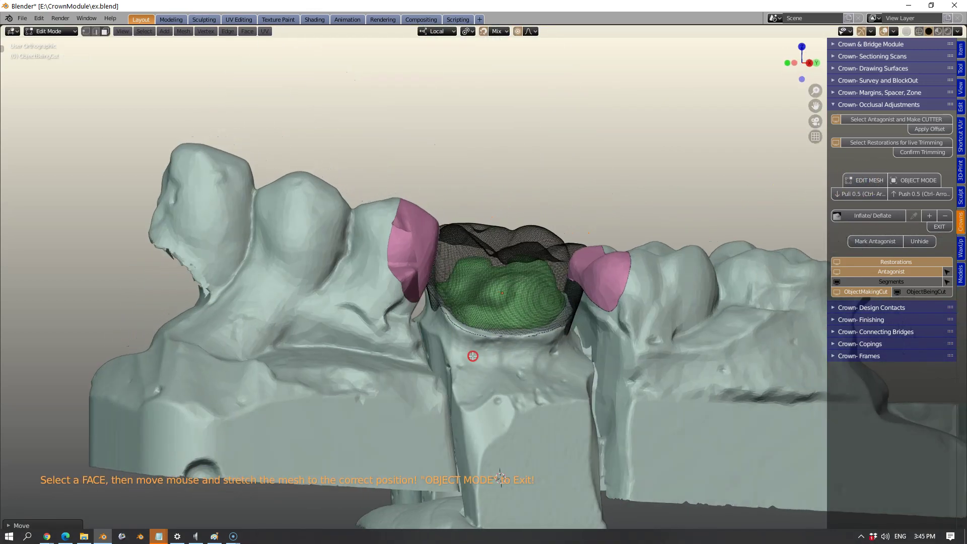
{"action": "left_click", "coordinate": [462, 333]}
{"action": "left_click", "coordinate": [464, 335]}
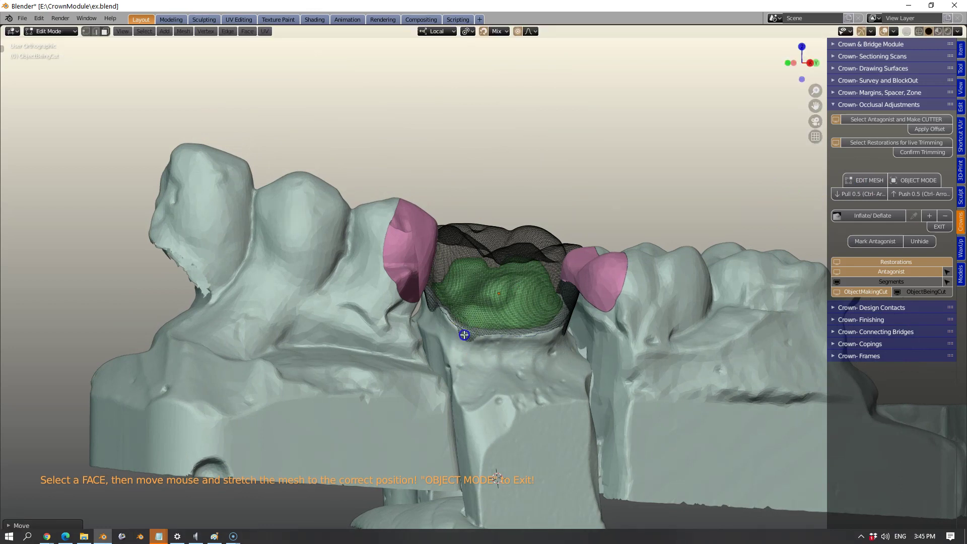
{"action": "left_click", "coordinate": [453, 312]}
{"action": "left_click", "coordinate": [450, 317]}
Stretch the crown's lower edge over the die's margin on the lingual side and return to Object Mode.
{"action": "middle_click_drag", "start_coordinate": [450, 325], "coordinate": [345, 371]}
{"action": "left_click", "coordinate": [517, 336]}
{"action": "left_click", "coordinate": [509, 330]}
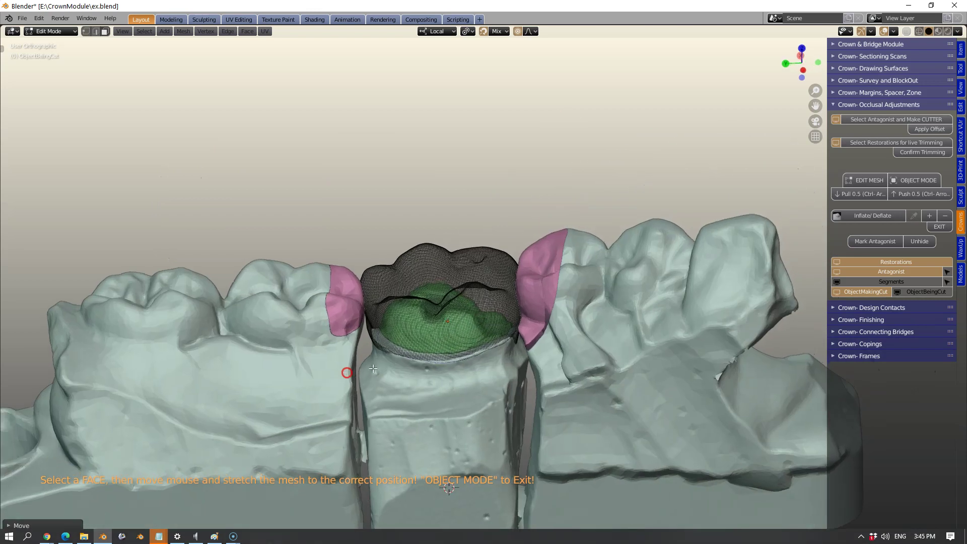
{"action": "left_click_drag", "start_coordinate": [458, 358], "coordinate": [501, 347]}
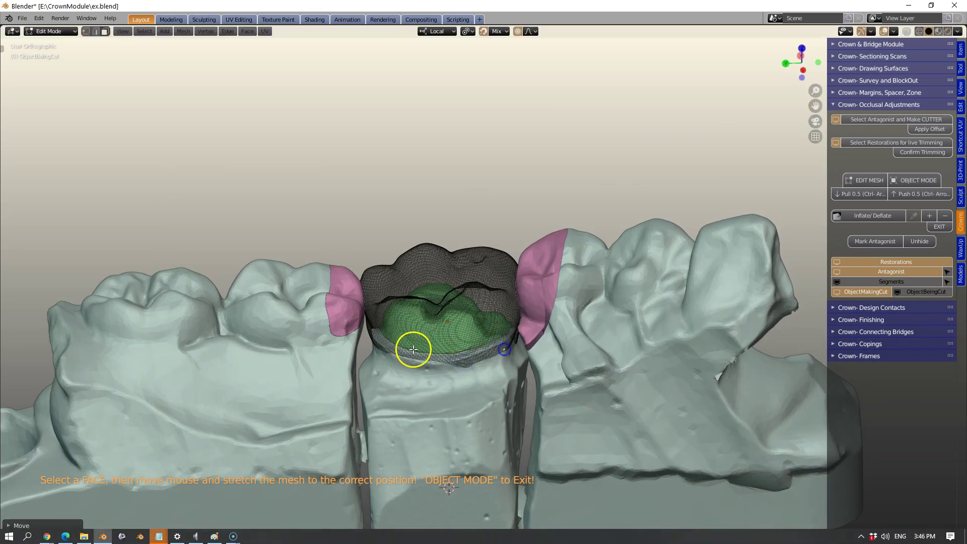
{"action": "left_click_drag", "start_coordinate": [412, 351], "coordinate": [412, 367]}
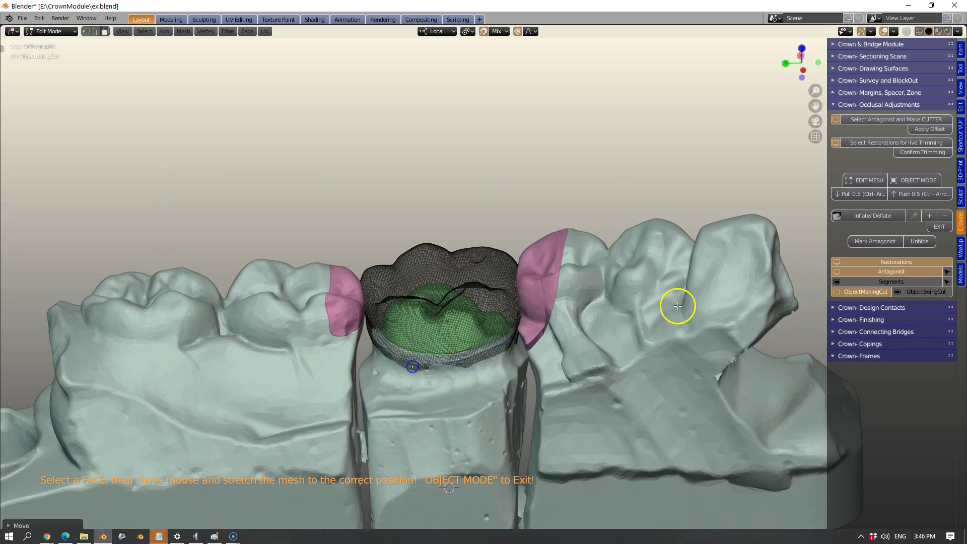
{"action": "left_click", "coordinate": [913, 180]}
Select both pink contacts, make the contact cutters and apply a 0.05 mm offset.
{"action": "middle_click_drag", "start_coordinate": [642, 326], "coordinate": [548, 385]}
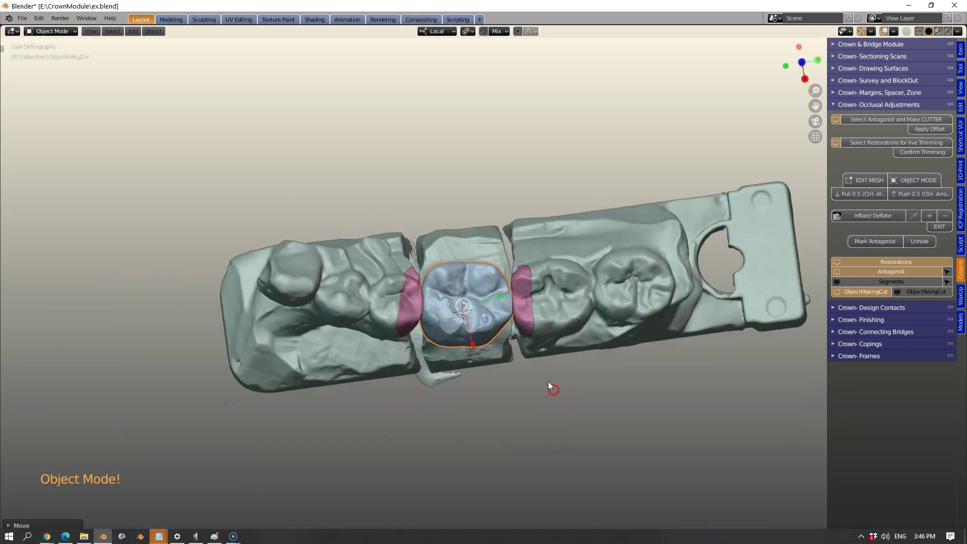
{"action": "scroll", "coordinate": [548, 385], "scroll_direction": "up", "scroll_amount": 6}
{"action": "scroll", "coordinate": [428, 327], "scroll_direction": "down", "scroll_amount": 3}
{"action": "middle_click_drag", "start_coordinate": [612, 373], "coordinate": [630, 286]}
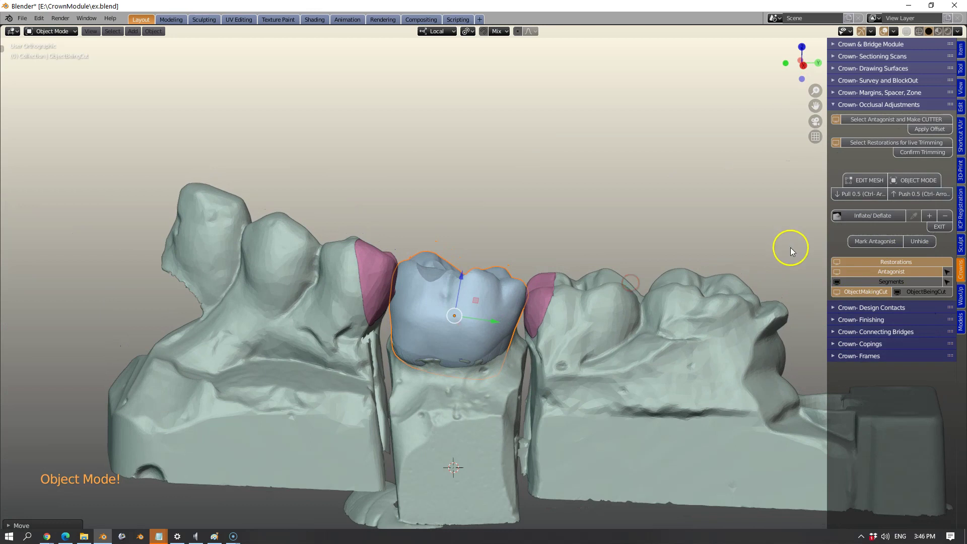
{"action": "left_click", "coordinate": [884, 308], "text": "ctrl"}
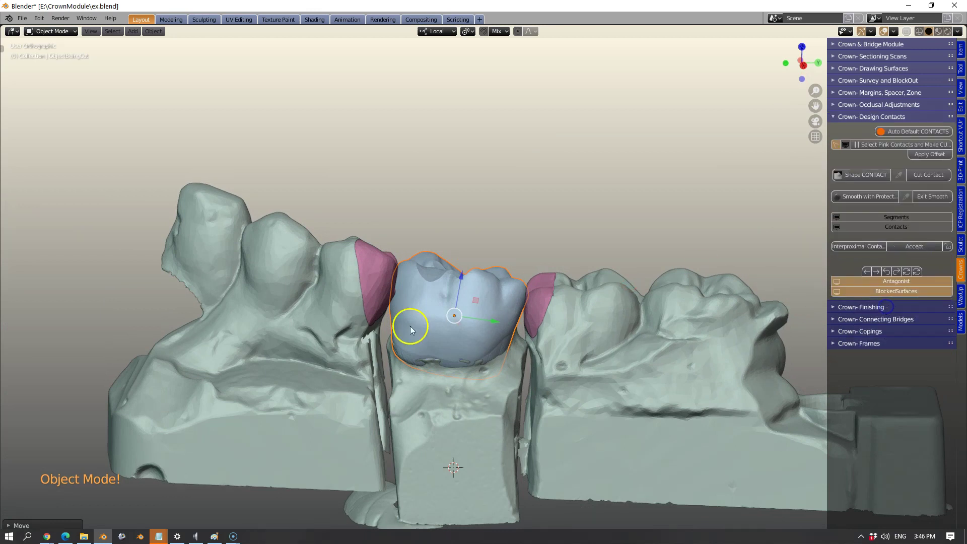
{"action": "left_click", "coordinate": [384, 266]}
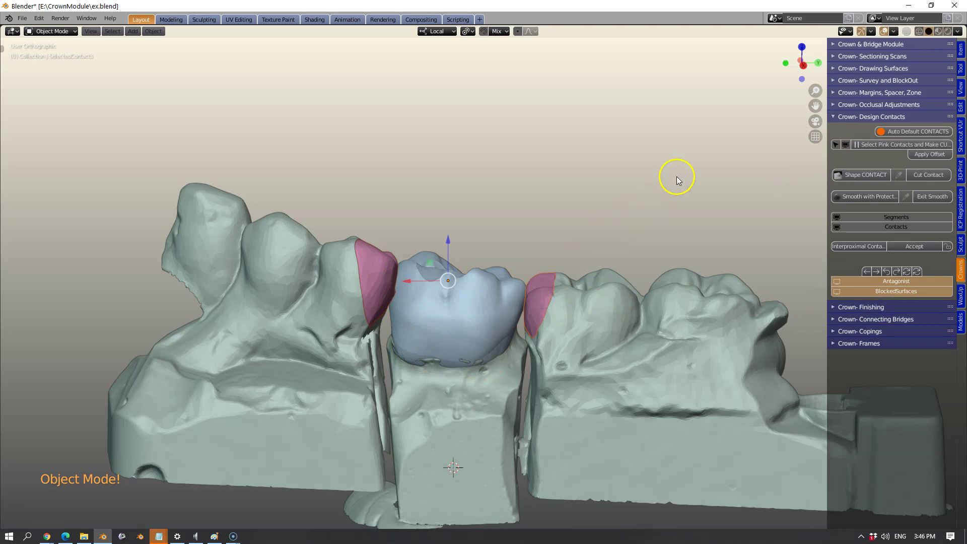
{"action": "scroll", "coordinate": [588, 335], "scroll_direction": "up", "scroll_amount": 2}
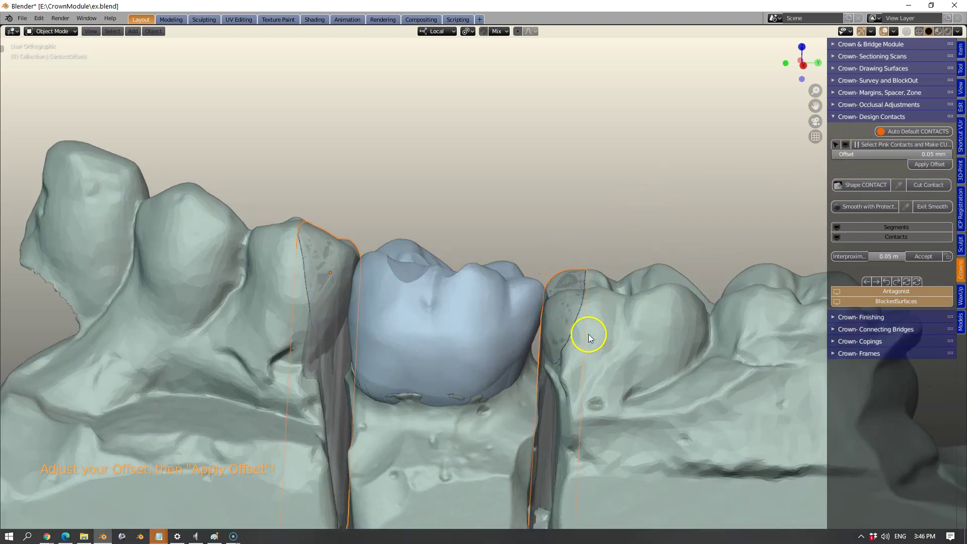
{"action": "left_click", "coordinate": [929, 164]}
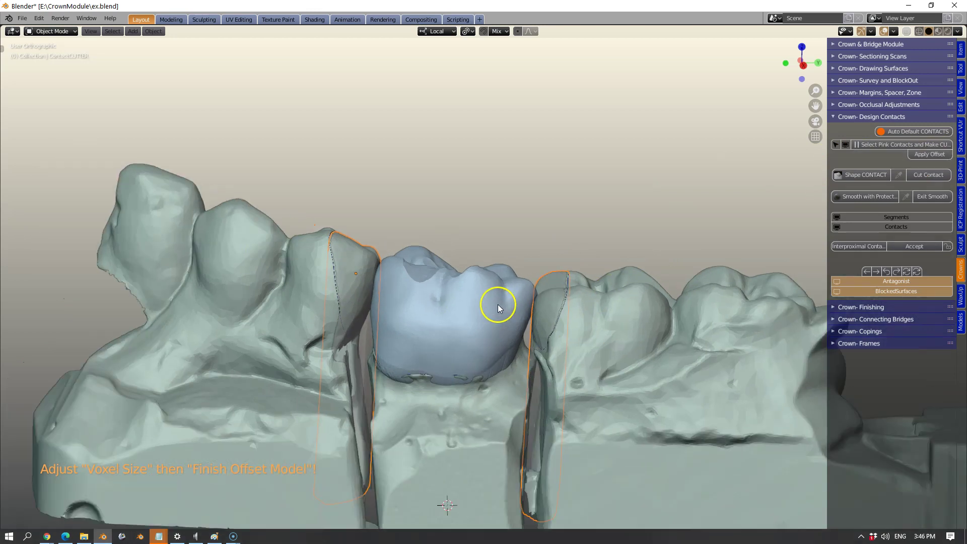
Start shaping the crown's contacts and inflate the area facing the neighbouring molar into its cutter.
{"action": "left_click", "coordinate": [497, 304]}
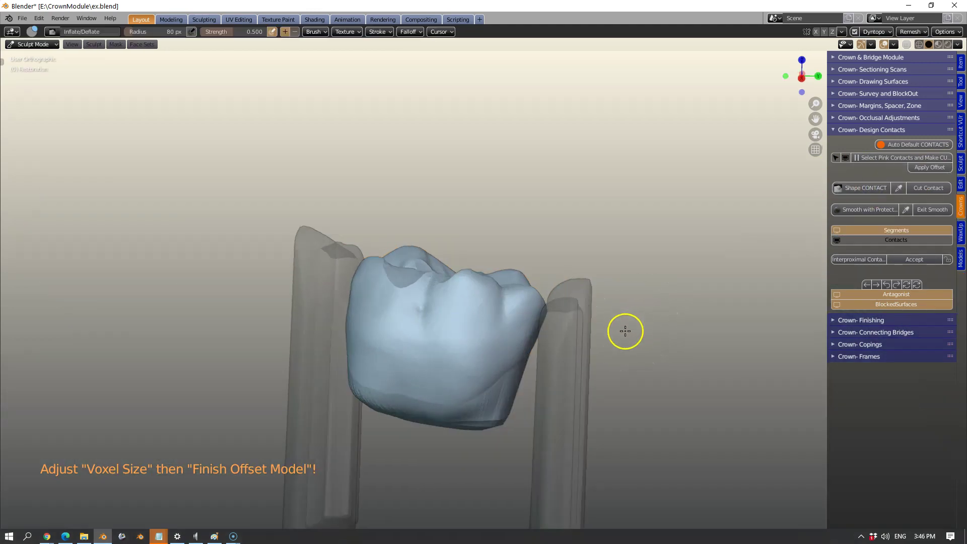
{"action": "middle_click_drag", "start_coordinate": [626, 330], "coordinate": [536, 309]}
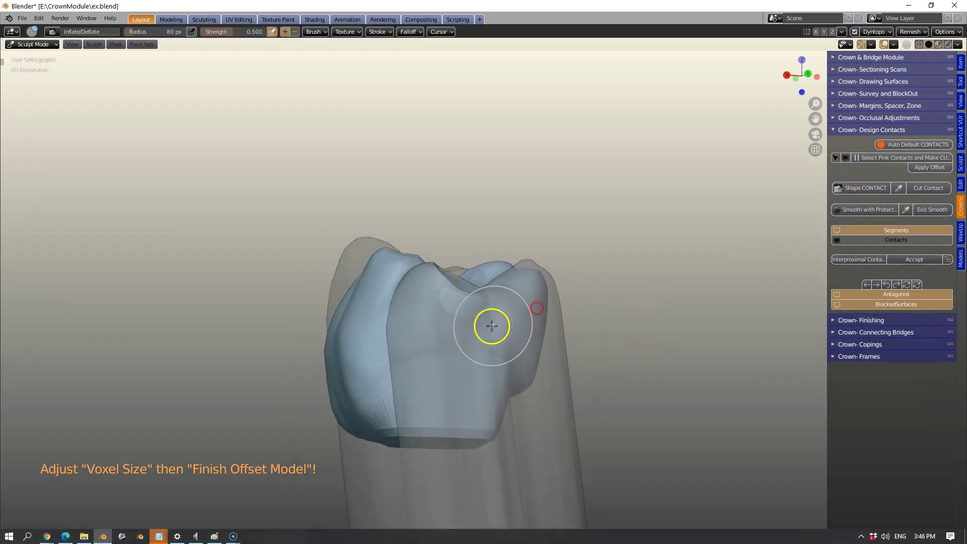
{"action": "scroll", "coordinate": [486, 333], "scroll_direction": "up", "scroll_amount": 3}
{"action": "mouse_move", "coordinate": [449, 342]}
{"action": "left_mouse_down"}
{"action": "mouse_move", "coordinate": [445, 359]}
{"action": "mouse_move", "coordinate": [403, 315]}
{"action": "mouse_move", "coordinate": [514, 349]}
{"action": "mouse_move", "coordinate": [464, 322]}
{"action": "mouse_move", "coordinate": [492, 341]}
{"action": "mouse_move", "coordinate": [399, 376]}
{"action": "mouse_move", "coordinate": [448, 376]}
{"action": "left_mouse_up"}
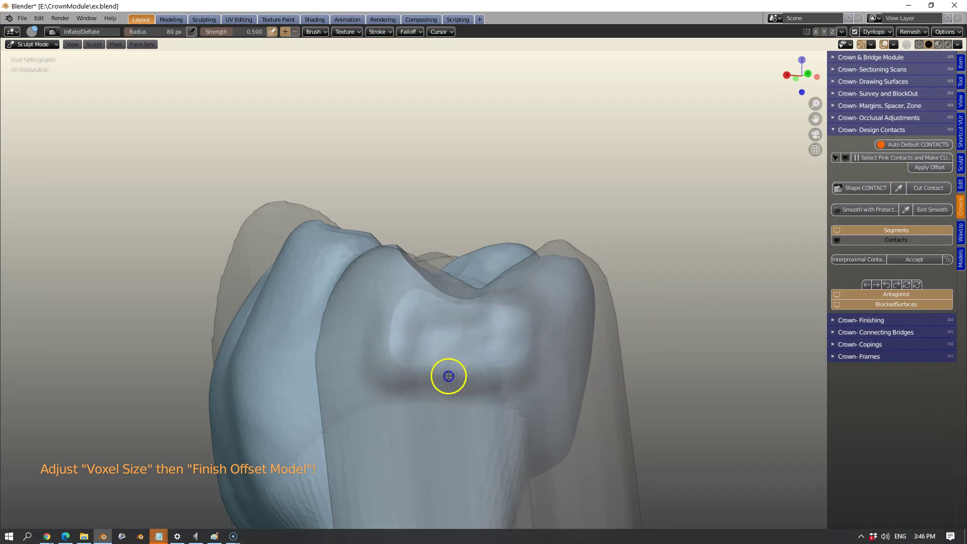
Inflate the crown's contact area facing the premolar and cut the contacts with the contact cutters.
{"action": "middle_click_drag", "start_coordinate": [457, 377], "coordinate": [603, 389]}
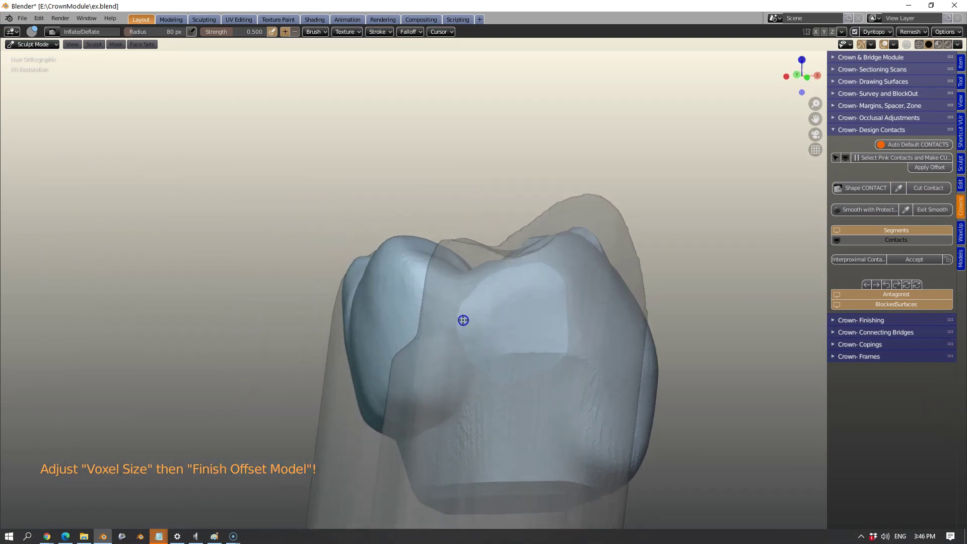
{"action": "left_click_drag", "start_coordinate": [461, 331], "coordinate": [549, 317]}
{"action": "mouse_move", "coordinate": [557, 292]}
{"action": "middle_mouse_down"}
{"action": "mouse_move", "coordinate": [585, 307]}
{"action": "mouse_move", "coordinate": [512, 312]}
{"action": "middle_mouse_up"}
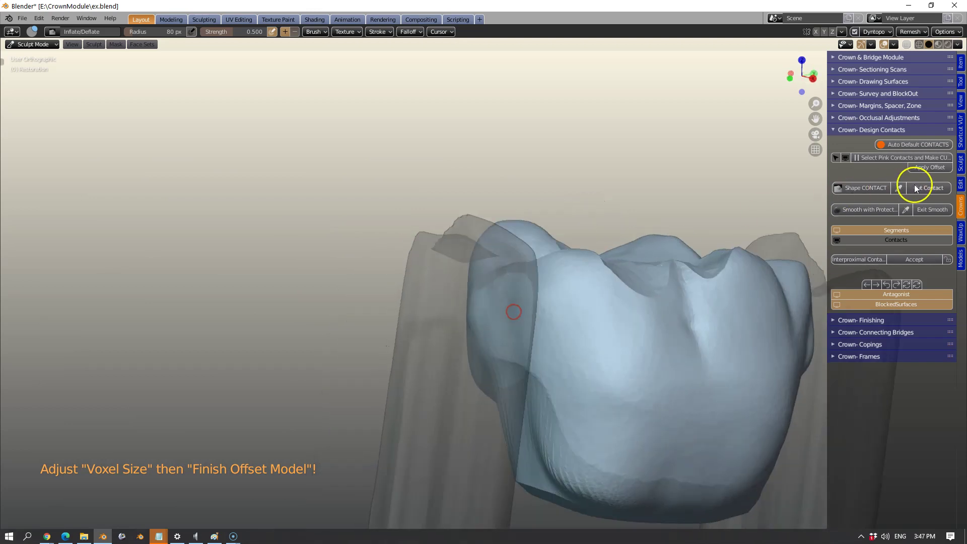
{"action": "left_click", "coordinate": [921, 186]}
Start smoothing with protection and smooth the mesh around the crown's contact facing the premolar.
{"action": "scroll", "coordinate": [390, 349], "scroll_direction": "down", "scroll_amount": 2}
{"action": "middle_click_drag", "start_coordinate": [391, 349], "coordinate": [455, 353]}
{"action": "left_click", "coordinate": [855, 210]}
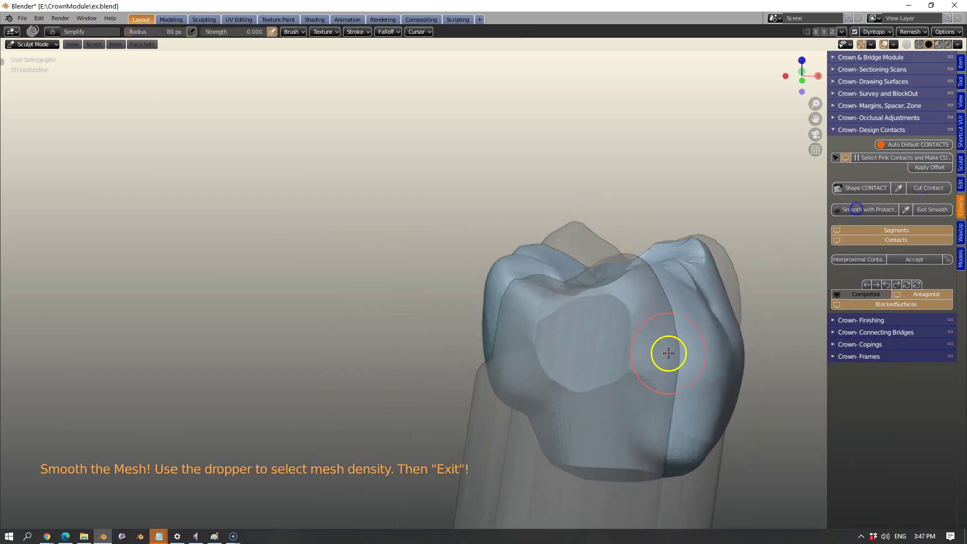
{"action": "scroll", "coordinate": [669, 352], "scroll_direction": "up", "scroll_amount": 2}
{"action": "middle_click_drag", "start_coordinate": [675, 348], "coordinate": [531, 307], "text": "shift"}
{"action": "scroll", "coordinate": [532, 308], "scroll_direction": "up", "scroll_amount": 5}
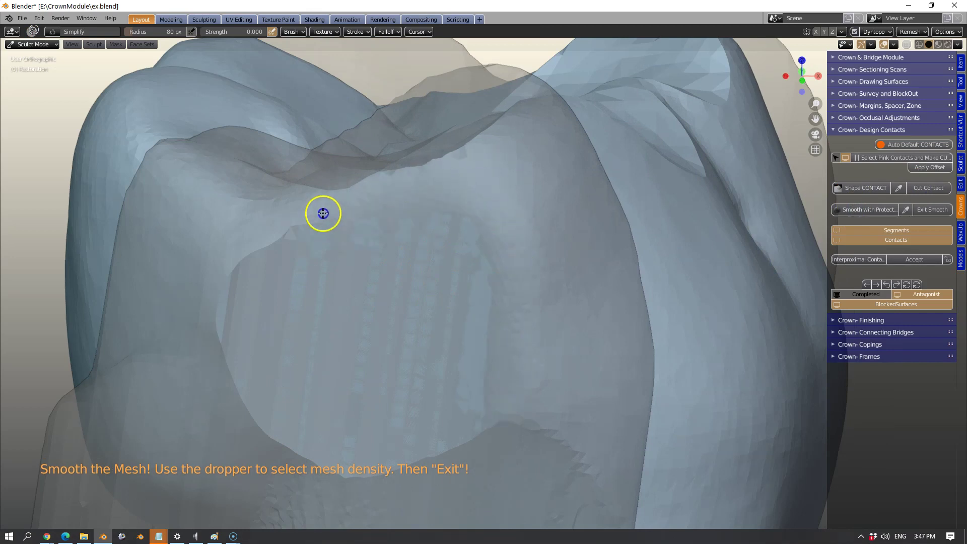
Smooth the mesh around the crown's contact facing the neighbouring molar and leave the smoothing mode.
{"action": "scroll", "coordinate": [544, 430], "scroll_direction": "down", "scroll_amount": 5}
{"action": "mouse_move", "coordinate": [682, 343]}
{"action": "middle_mouse_down"}
{"action": "mouse_move", "coordinate": [479, 304]}
{"action": "mouse_move", "coordinate": [458, 378]}
{"action": "mouse_move", "coordinate": [478, 344]}
{"action": "middle_mouse_up"}
{"action": "scroll", "coordinate": [473, 309], "scroll_direction": "up", "scroll_amount": 4}
{"action": "scroll", "coordinate": [478, 339], "scroll_direction": "up", "scroll_amount": 1}
{"action": "mouse_move", "coordinate": [555, 263]}
{"action": "left_mouse_down"}
{"action": "mouse_move", "coordinate": [346, 327]}
{"action": "mouse_move", "coordinate": [655, 302]}
{"action": "mouse_move", "coordinate": [626, 419]}
{"action": "left_mouse_up"}
{"action": "scroll", "coordinate": [713, 368], "scroll_direction": "down", "scroll_amount": 3}
{"action": "middle_click_drag", "start_coordinate": [747, 244], "coordinate": [686, 257]}
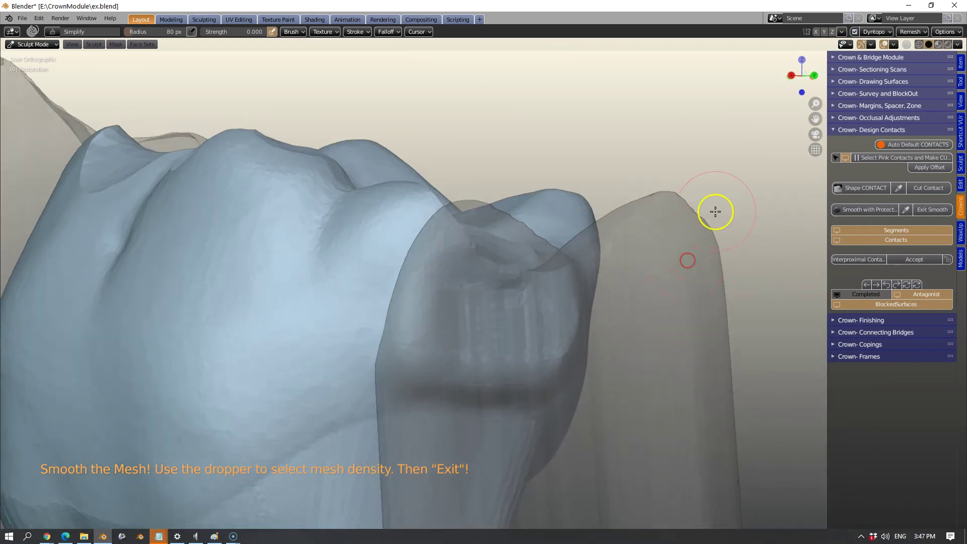
{"action": "left_click", "coordinate": [918, 214]}
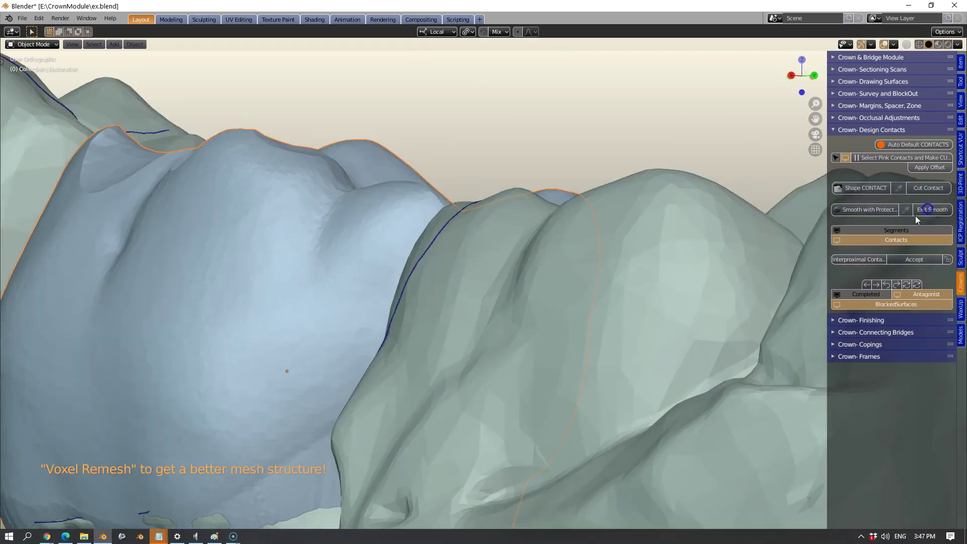
Generate the finished crown from the shaped restoration.
{"action": "scroll", "coordinate": [696, 287], "scroll_direction": "down", "scroll_amount": 8}
{"action": "middle_click_drag", "start_coordinate": [447, 291], "coordinate": [496, 311]}
{"action": "left_click", "coordinate": [894, 321], "text": "ctrl"}
{"action": "scroll", "coordinate": [446, 310], "scroll_direction": "up", "scroll_amount": 1}
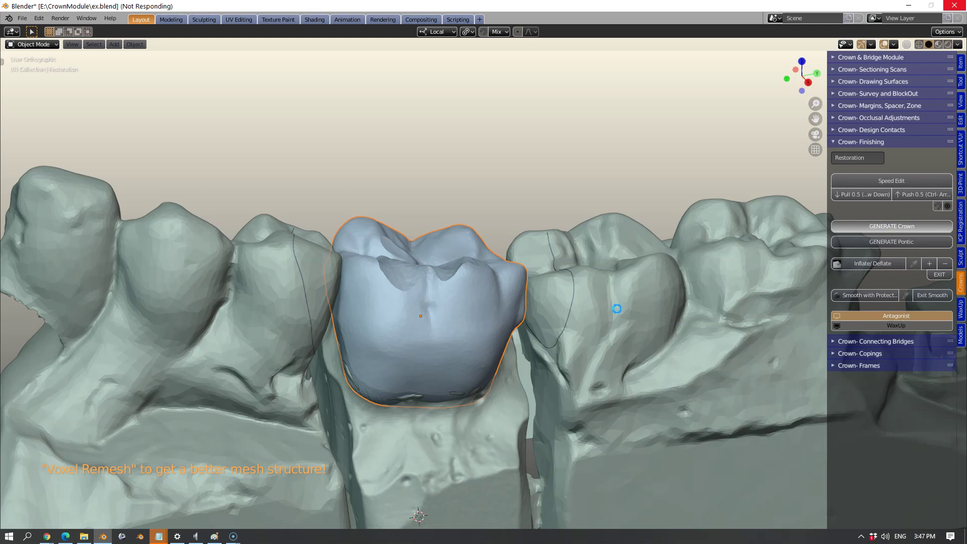
{"action": "middle_click_drag", "start_coordinate": [545, 341], "coordinate": [548, 300]}
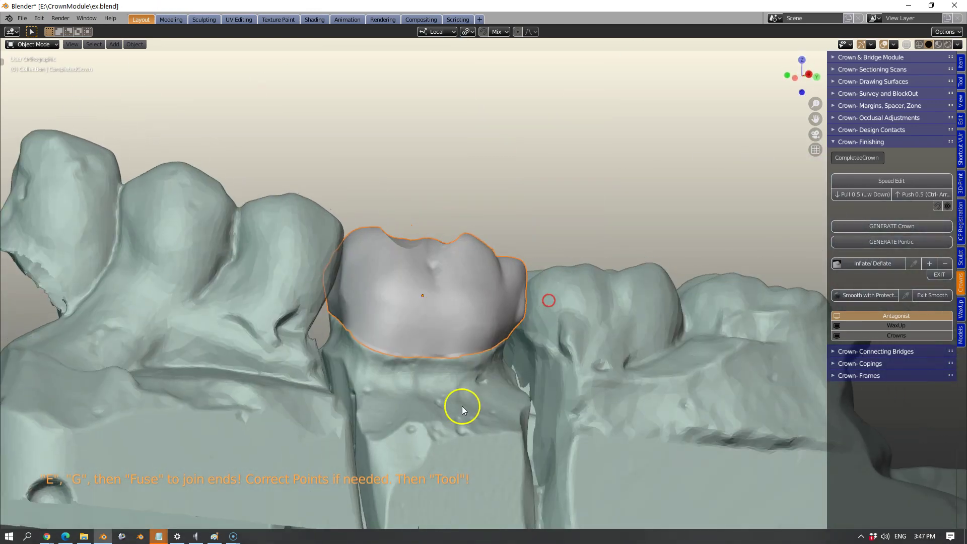
Isolate the finished crown by hiding all the other objects in the scene.
{"action": "left_click", "coordinate": [462, 407]}
{"action": "left_click", "coordinate": [430, 253]}
{"action": "key", "text": "ctrl+i"}
{"action": "key", "text": "h"}
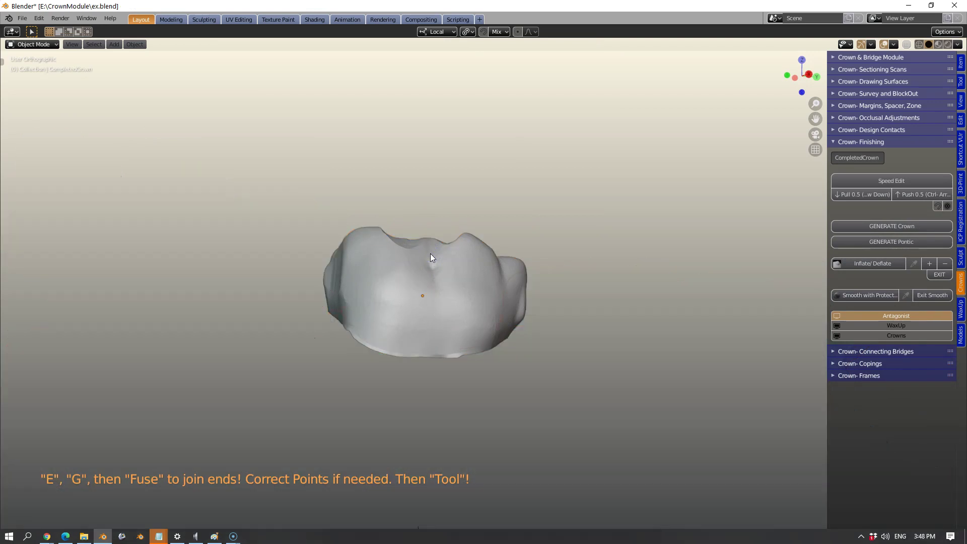
Examine the finished crown's inner fitting surface and its margin from below.
{"action": "middle_click_drag", "start_coordinate": [430, 253], "coordinate": [432, 195]}
{"action": "scroll", "coordinate": [422, 330], "scroll_direction": "up", "scroll_amount": 4}
{"action": "middle_click_drag", "start_coordinate": [422, 331], "coordinate": [432, 339]}
{"action": "middle_click_drag", "start_coordinate": [432, 339], "coordinate": [593, 221], "text": "shift"}
{"action": "scroll", "coordinate": [561, 261], "scroll_direction": "up", "scroll_amount": 3}
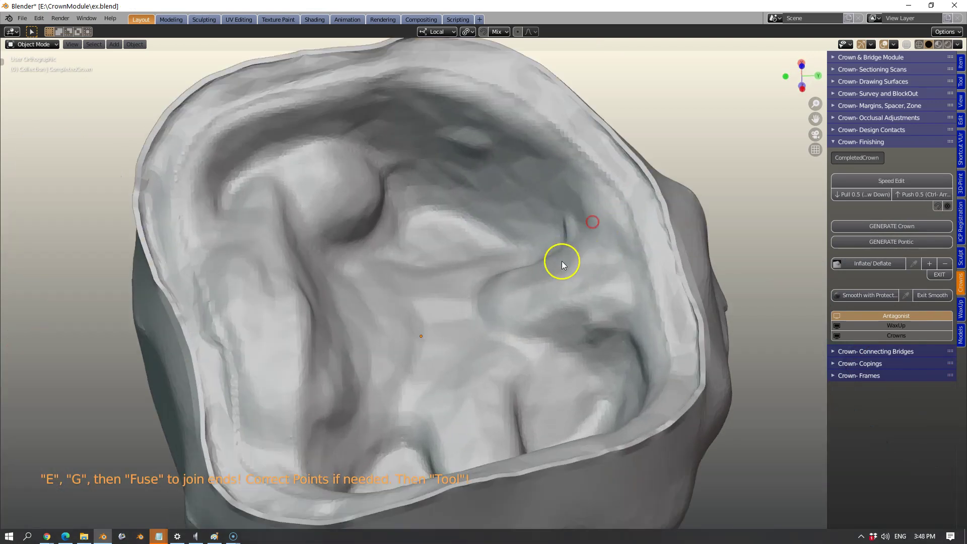
{"action": "middle_click_drag", "start_coordinate": [562, 261], "coordinate": [568, 334]}
{"action": "scroll", "coordinate": [648, 248], "scroll_direction": "down", "scroll_amount": 5}
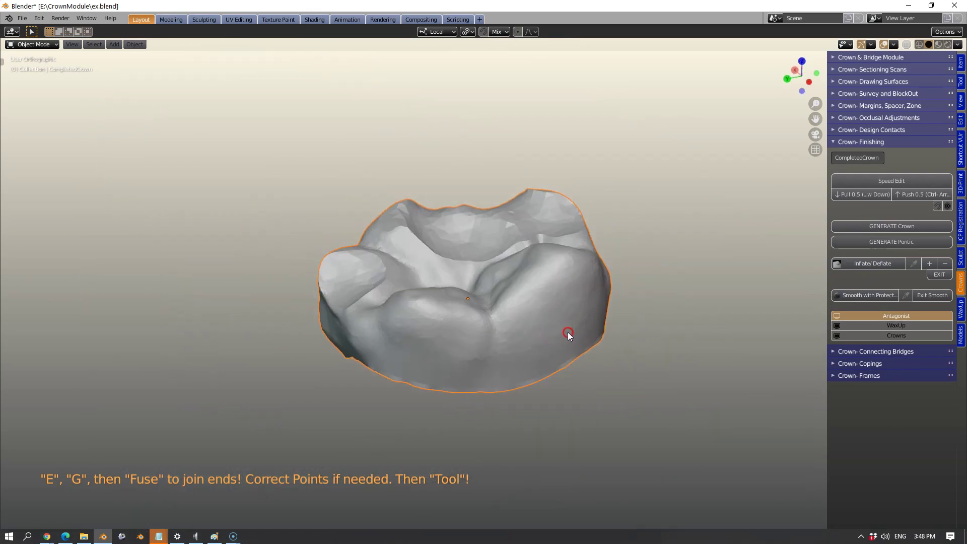
Start smoothing with protection and smooth the finished crown along its margin border all the way around.
{"action": "left_click", "coordinate": [849, 301]}
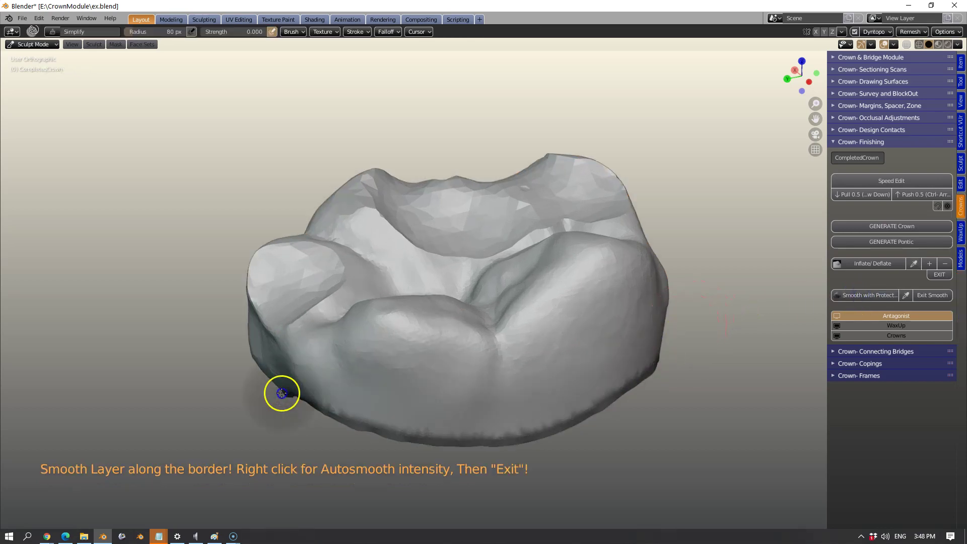
{"action": "mouse_move", "coordinate": [283, 393]}
{"action": "middle_mouse_down"}
{"action": "mouse_move", "coordinate": [708, 341]}
{"action": "mouse_move", "coordinate": [356, 397]}
{"action": "middle_mouse_up"}
{"action": "left_click_drag", "start_coordinate": [318, 416], "coordinate": [202, 437]}
{"action": "middle_click_drag", "start_coordinate": [203, 438], "coordinate": [604, 326]}
{"action": "left_click_drag", "start_coordinate": [255, 431], "coordinate": [305, 413]}
{"action": "middle_click_drag", "start_coordinate": [305, 413], "coordinate": [437, 406]}
{"action": "scroll", "coordinate": [436, 406], "scroll_direction": "up", "scroll_amount": 1}
{"action": "left_click_drag", "start_coordinate": [427, 401], "coordinate": [144, 309]}
{"action": "middle_click_drag", "start_coordinate": [143, 309], "coordinate": [425, 328], "text": "shift"}
{"action": "scroll", "coordinate": [516, 288], "scroll_direction": "up", "scroll_amount": 3}
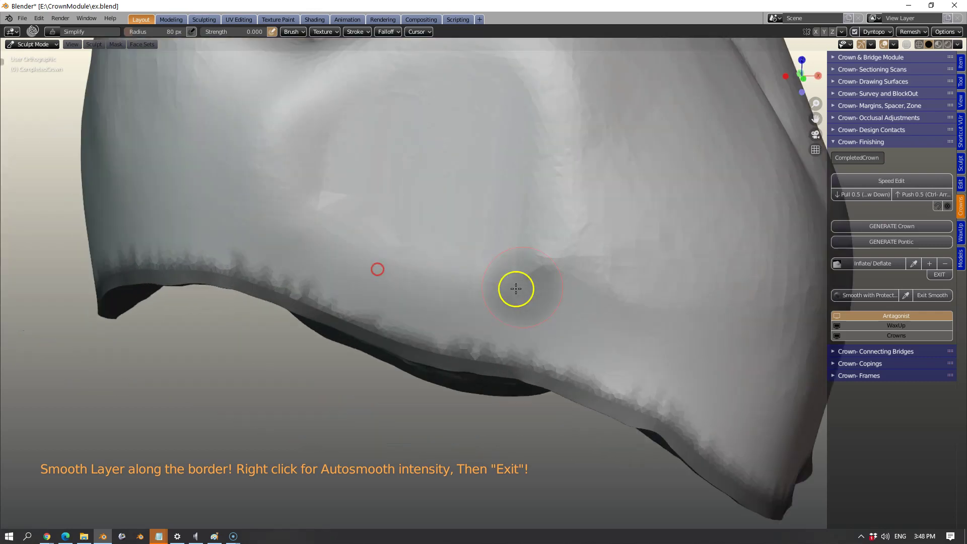
Smooth the rough and faceted areas on the crown's occlusal surface, working around the cusps.
{"action": "scroll", "coordinate": [561, 187], "scroll_direction": "down", "scroll_amount": 5}
{"action": "middle_click_drag", "start_coordinate": [535, 227], "coordinate": [421, 337]}
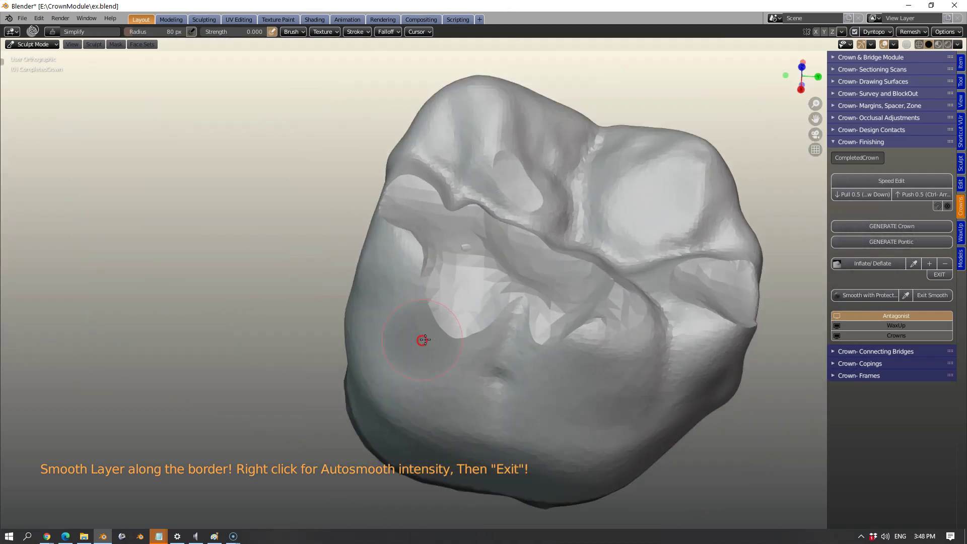
{"action": "scroll", "coordinate": [523, 324], "scroll_direction": "up", "scroll_amount": 5}
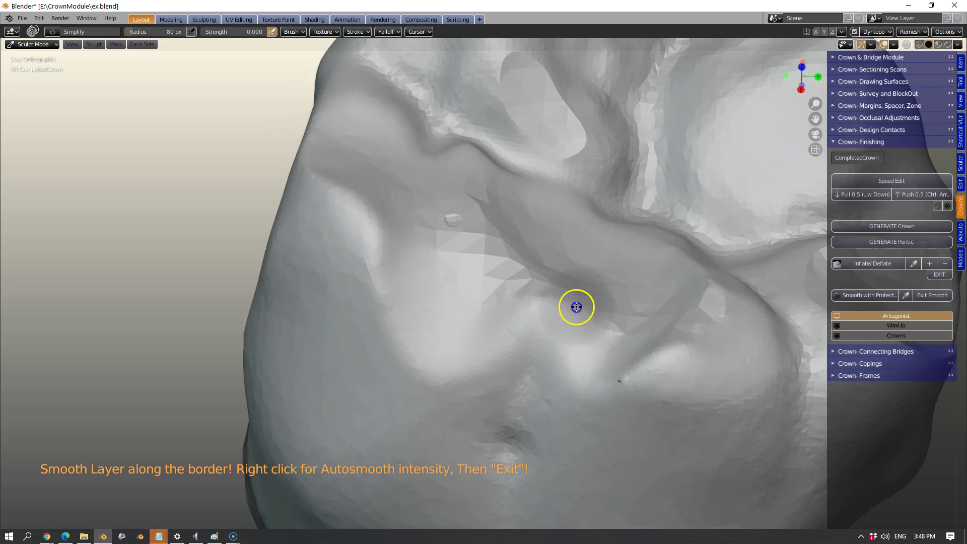
{"action": "scroll", "coordinate": [587, 307], "scroll_direction": "down", "scroll_amount": 3}
{"action": "middle_click_drag", "start_coordinate": [589, 307], "coordinate": [485, 315]}
{"action": "middle_click_drag", "start_coordinate": [434, 437], "coordinate": [427, 241], "text": "shift"}
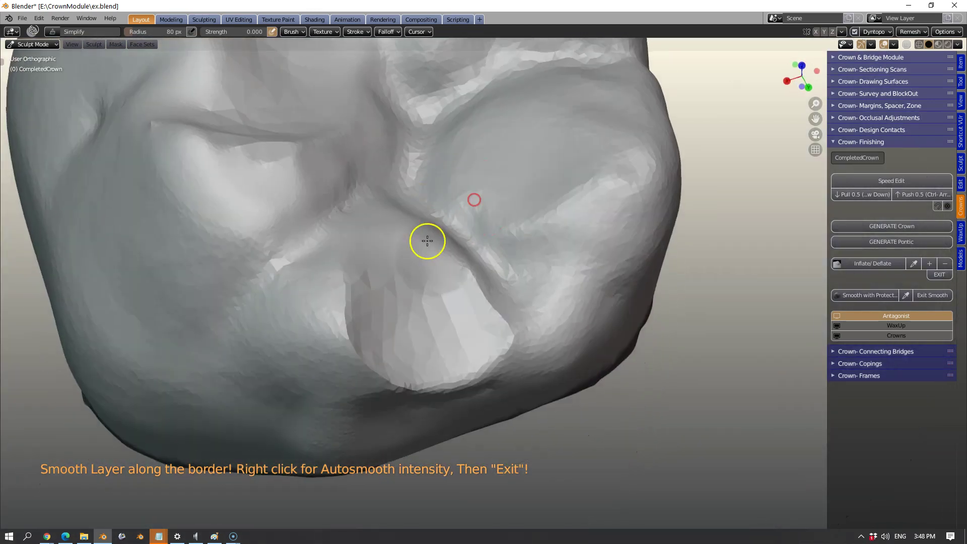
{"action": "scroll", "coordinate": [344, 328], "scroll_direction": "down", "scroll_amount": 2}
{"action": "middle_click_drag", "start_coordinate": [353, 302], "coordinate": [471, 293], "text": "shift"}
{"action": "scroll", "coordinate": [453, 262], "scroll_direction": "down", "scroll_amount": 1}
{"action": "middle_click_drag", "start_coordinate": [324, 165], "coordinate": [387, 187]}
{"action": "middle_click_drag", "start_coordinate": [388, 188], "coordinate": [312, 332], "text": "shift"}
{"action": "scroll", "coordinate": [331, 312], "scroll_direction": "up", "scroll_amount": 2}
{"action": "scroll", "coordinate": [312, 332], "scroll_direction": "down", "scroll_amount": 3}
Choose the Crease brush with a 52 px radius and deepen the central grooves of the occlusal surface.
{"action": "key", "text": "t"}
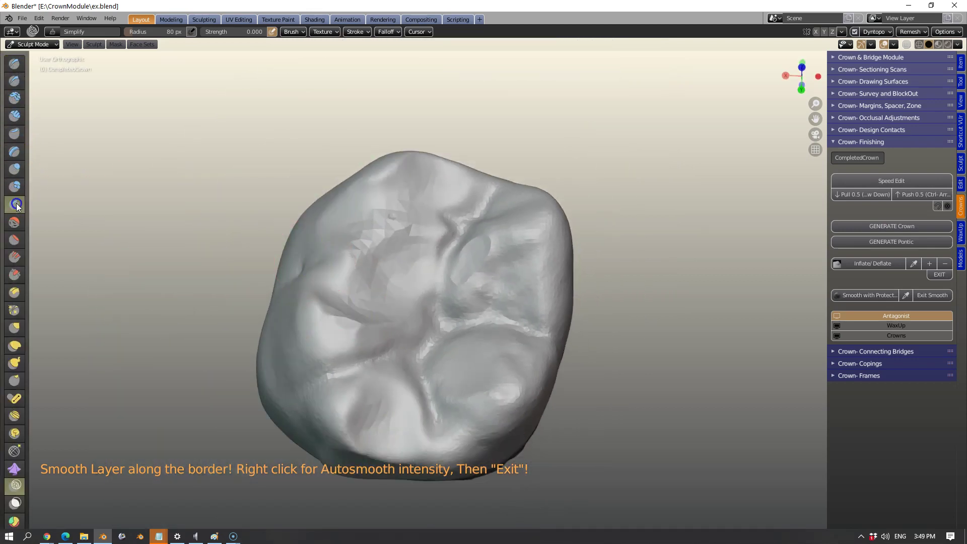
{"action": "scroll", "coordinate": [420, 292], "scroll_direction": "up", "scroll_amount": 4}
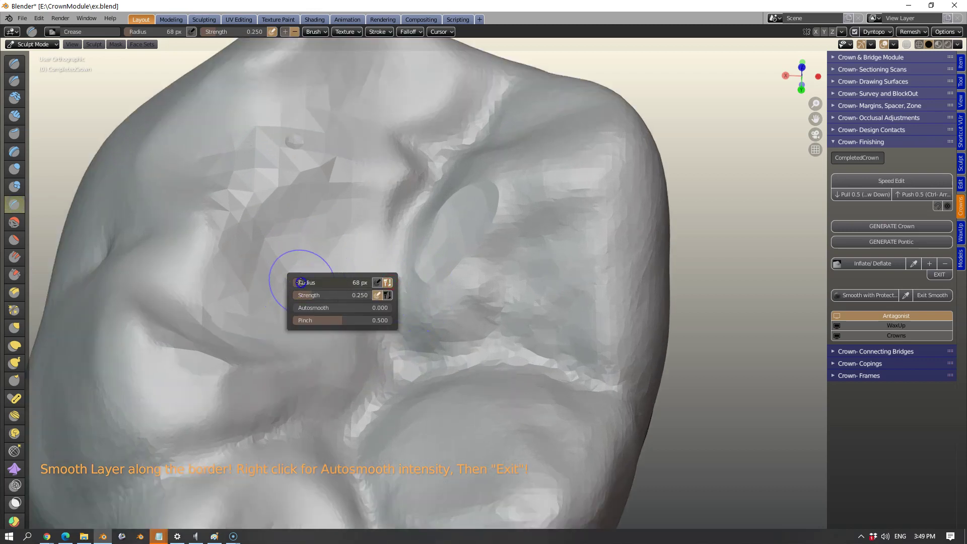
{"action": "left_click_drag", "start_coordinate": [301, 283], "coordinate": [298, 282]}
{"action": "scroll", "coordinate": [447, 294], "scroll_direction": "down", "scroll_amount": 4}
{"action": "scroll", "coordinate": [447, 294], "scroll_direction": "up", "scroll_amount": 4}
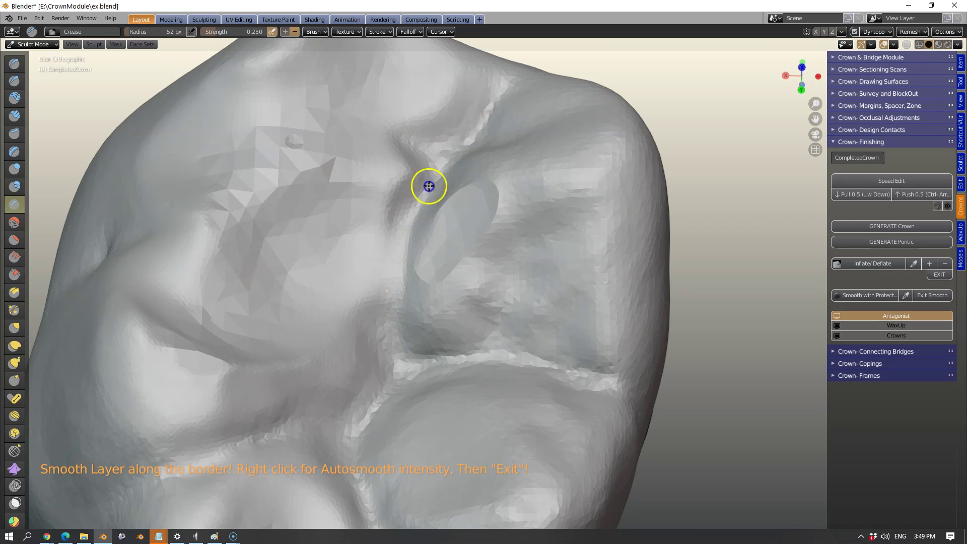
{"action": "scroll", "coordinate": [547, 272], "scroll_direction": "down", "scroll_amount": 4}
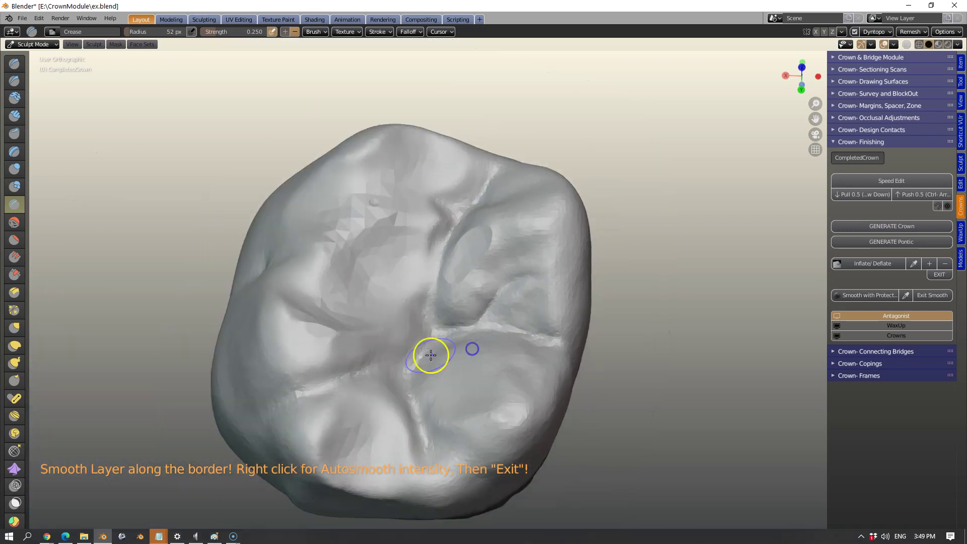
Refine the remaining grooves and fossae between the cusps with the Crease brush and leave the smoothing mode.
{"action": "middle_click_drag", "start_coordinate": [430, 352], "coordinate": [499, 346]}
{"action": "scroll", "coordinate": [571, 368], "scroll_direction": "up", "scroll_amount": 4}
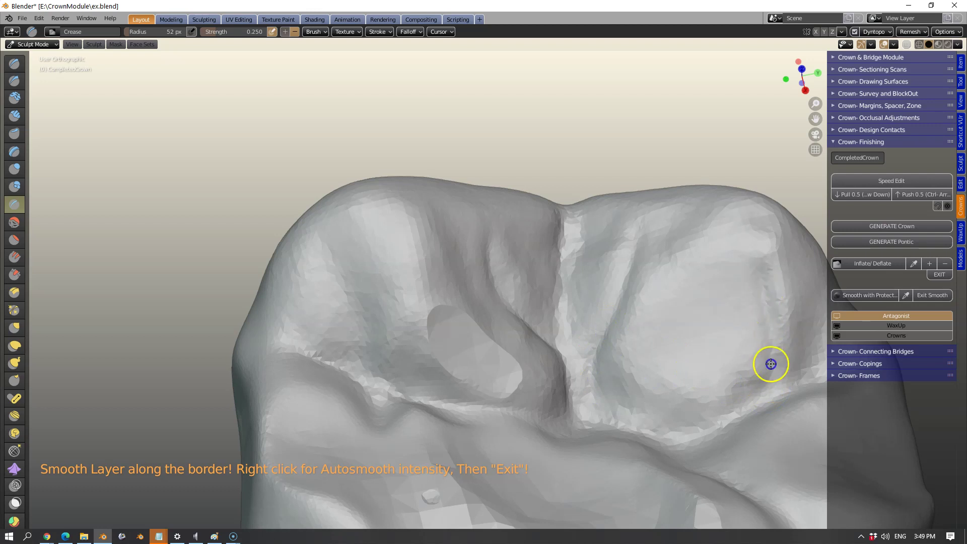
{"action": "scroll", "coordinate": [583, 345], "scroll_direction": "down", "scroll_amount": 4}
{"action": "middle_click_drag", "start_coordinate": [583, 346], "coordinate": [576, 258]}
{"action": "scroll", "coordinate": [446, 346], "scroll_direction": "up", "scroll_amount": 5}
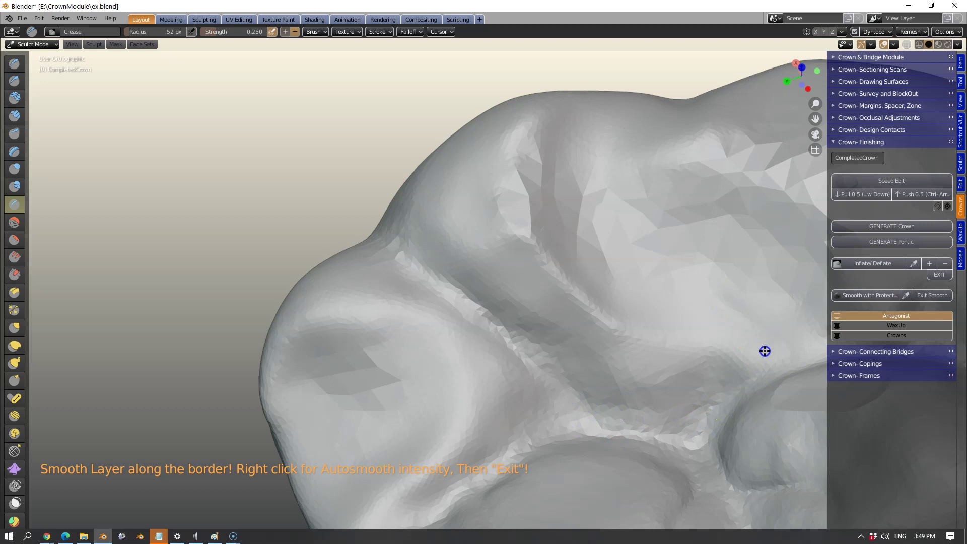
{"action": "scroll", "coordinate": [547, 470], "scroll_direction": "down", "scroll_amount": 5}
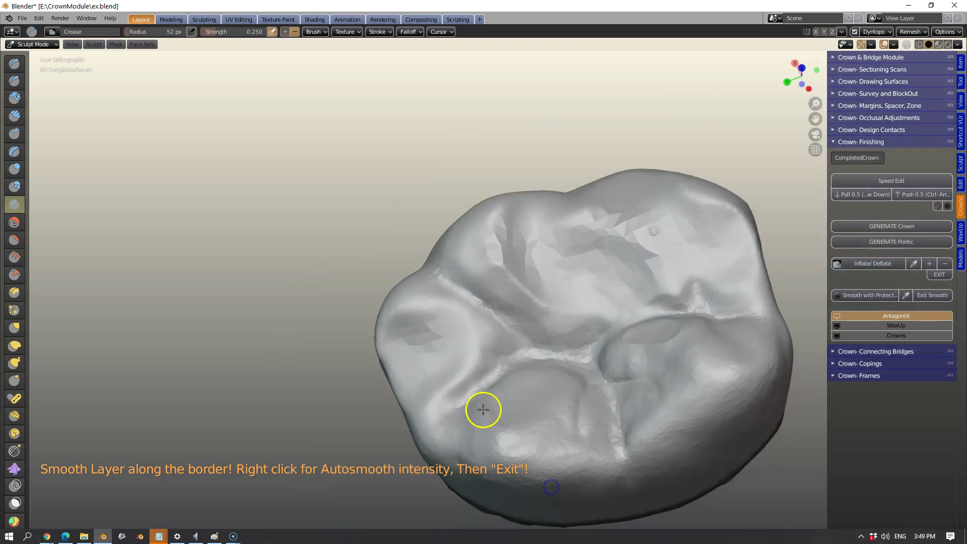
{"action": "middle_click_drag", "start_coordinate": [481, 406], "coordinate": [632, 288]}
{"action": "left_click", "coordinate": [928, 299]}
{"action": "scroll", "coordinate": [566, 382], "scroll_direction": "down", "scroll_amount": 2}
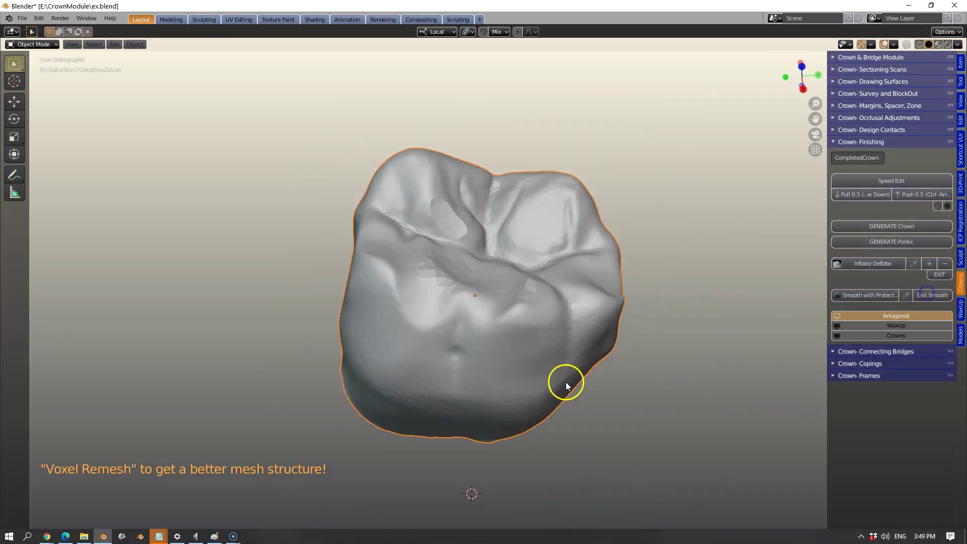
Examine the finished crown from several sides, on its own and seated between the neighbouring teeth.
{"action": "middle_click_drag", "start_coordinate": [566, 382], "coordinate": [581, 208]}
{"action": "scroll", "coordinate": [545, 274], "scroll_direction": "up", "scroll_amount": 3}
{"action": "middle_click_drag", "start_coordinate": [545, 274], "coordinate": [248, 367]}
{"action": "scroll", "coordinate": [520, 191], "scroll_direction": "down", "scroll_amount": 5}
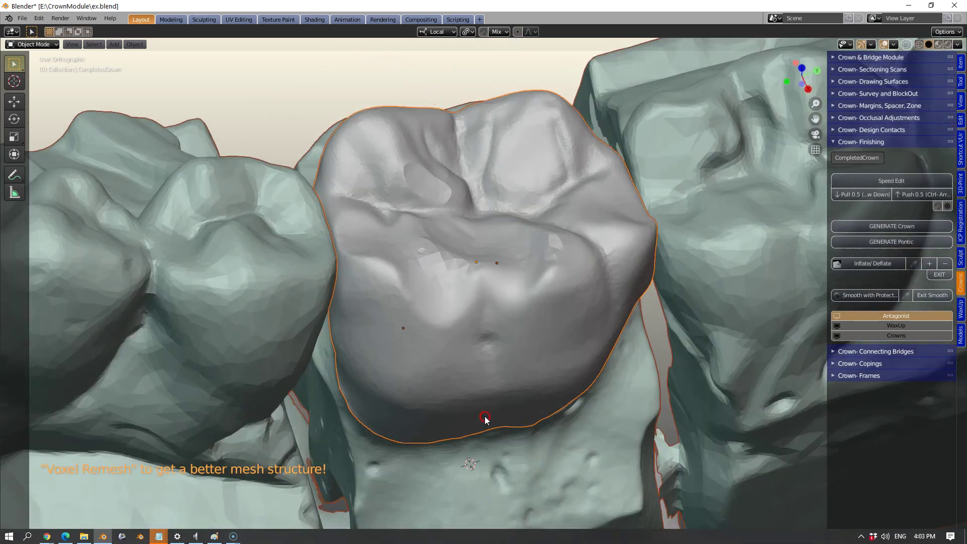
{"action": "mouse_move", "coordinate": [484, 418]}
{"action": "middle_mouse_down"}
{"action": "mouse_move", "coordinate": [472, 300]}
{"action": "mouse_move", "coordinate": [468, 431]}
{"action": "mouse_move", "coordinate": [473, 385]}
{"action": "mouse_move", "coordinate": [498, 391]}
{"action": "mouse_move", "coordinate": [484, 401]}
{"action": "middle_mouse_up"}
{"action": "scroll", "coordinate": [467, 429], "scroll_direction": "up", "scroll_amount": 4}
{"action": "scroll", "coordinate": [485, 384], "scroll_direction": "down", "scroll_amount": 4}
Put only the finished crown into Edit Mode, leaving the surrounding models out of editing.
{"action": "key", "text": "Tab"}
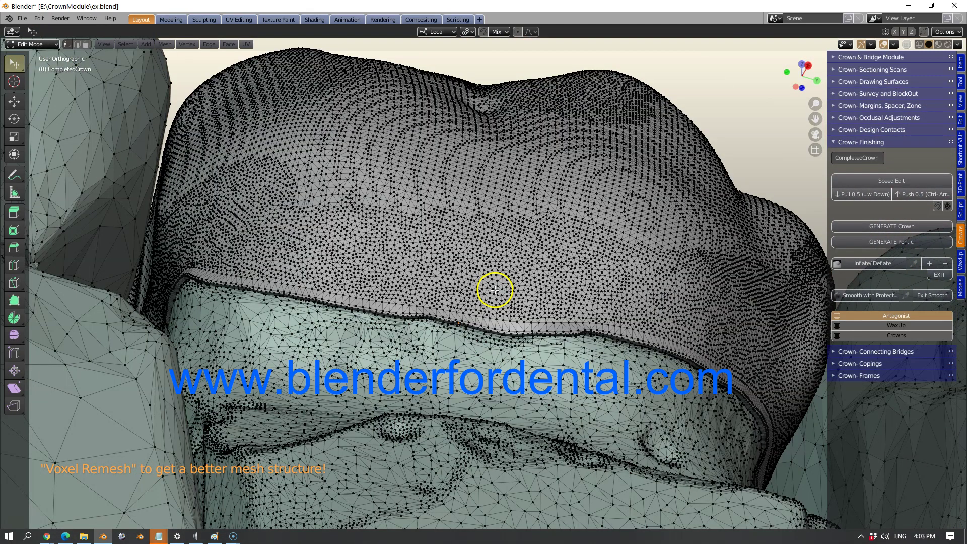
{"action": "key", "text": "Tab"}
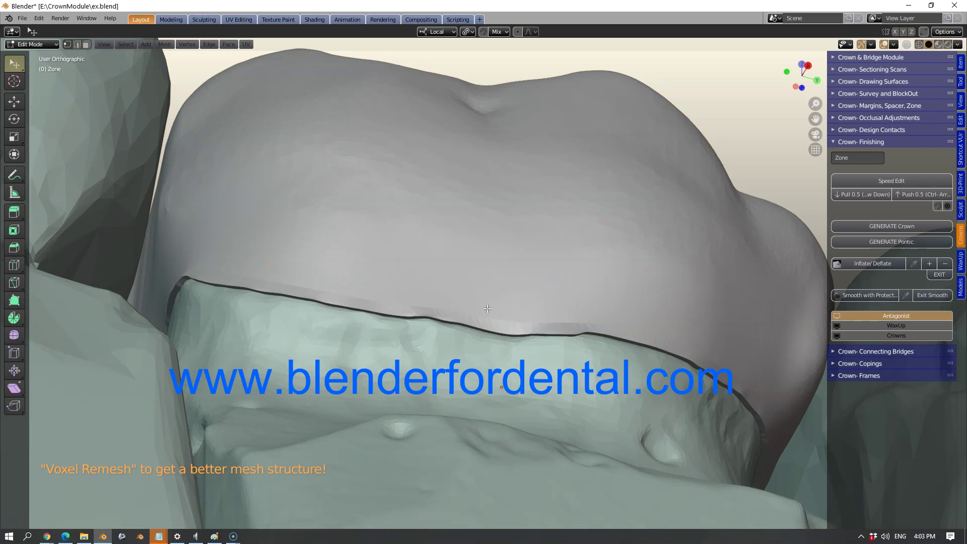
{"action": "key", "text": "Tab"}
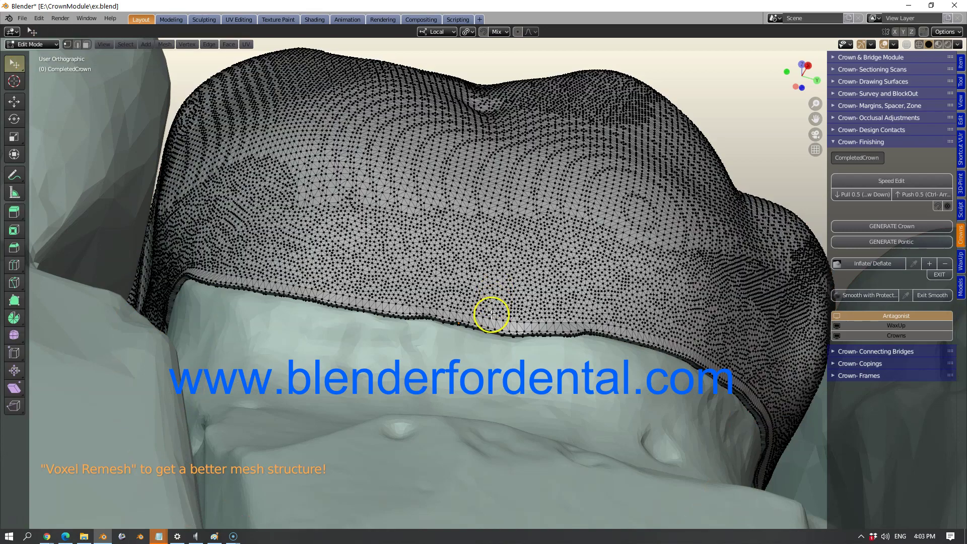
Examine the crown's mesh structure along the margin, over the side walls and on the occlusal surface.
{"action": "scroll", "coordinate": [493, 312], "scroll_direction": "up", "scroll_amount": 5}
{"action": "middle_click_drag", "start_coordinate": [474, 331], "coordinate": [440, 378]}
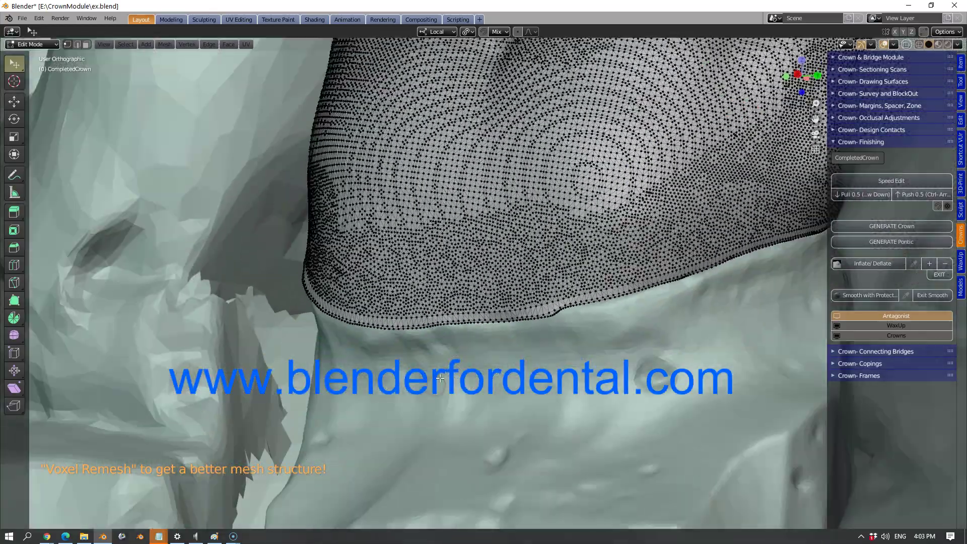
{"action": "middle_click_drag", "start_coordinate": [429, 340], "coordinate": [674, 355]}
{"action": "middle_click_drag", "start_coordinate": [503, 325], "coordinate": [641, 469], "text": "shift"}
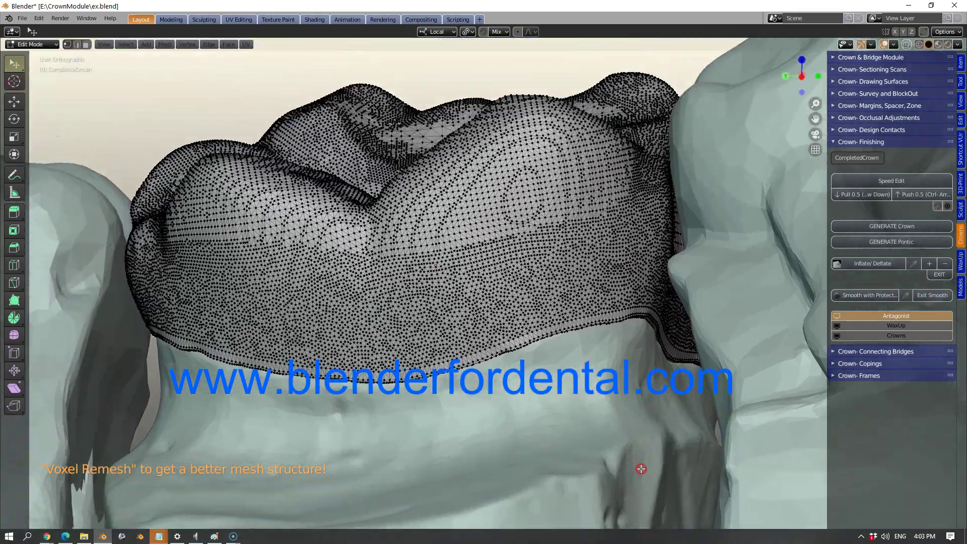
{"action": "middle_click_drag", "start_coordinate": [581, 448], "coordinate": [584, 408]}
{"action": "scroll", "coordinate": [558, 422], "scroll_direction": "up", "scroll_amount": 3}
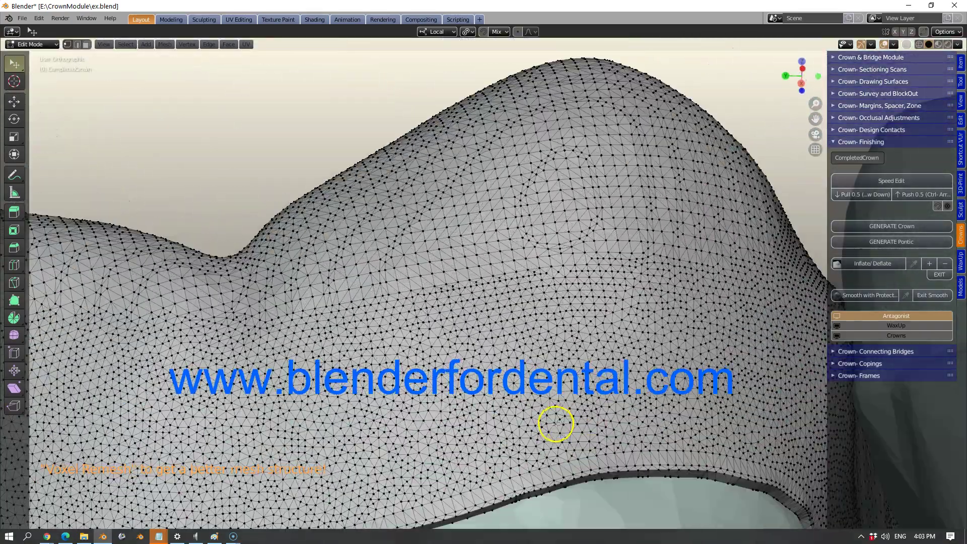
{"action": "middle_click_drag", "start_coordinate": [562, 478], "coordinate": [531, 173], "text": "shift"}
{"action": "scroll", "coordinate": [516, 225], "scroll_direction": "up", "scroll_amount": 2}
{"action": "middle_click_drag", "start_coordinate": [516, 226], "coordinate": [515, 291]}
{"action": "scroll", "coordinate": [607, 246], "scroll_direction": "down", "scroll_amount": 6}
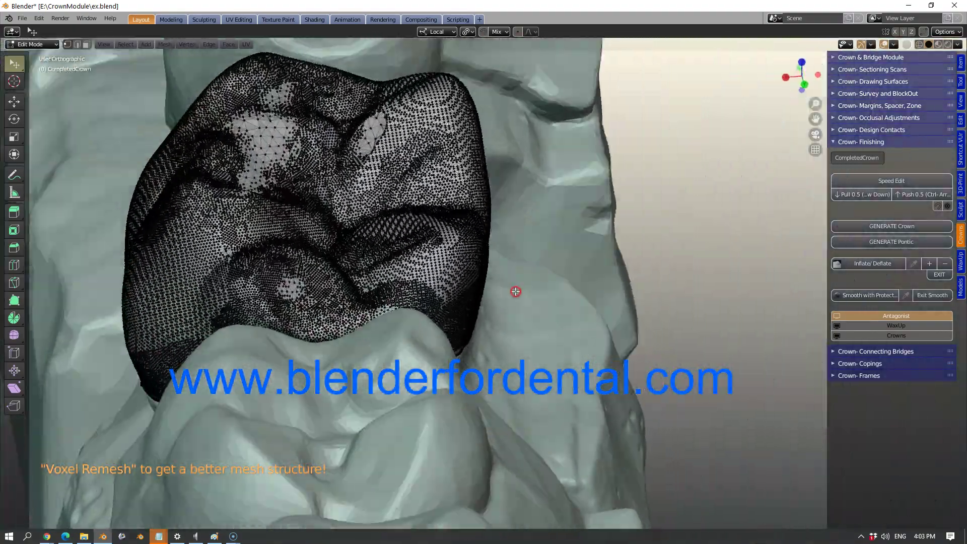